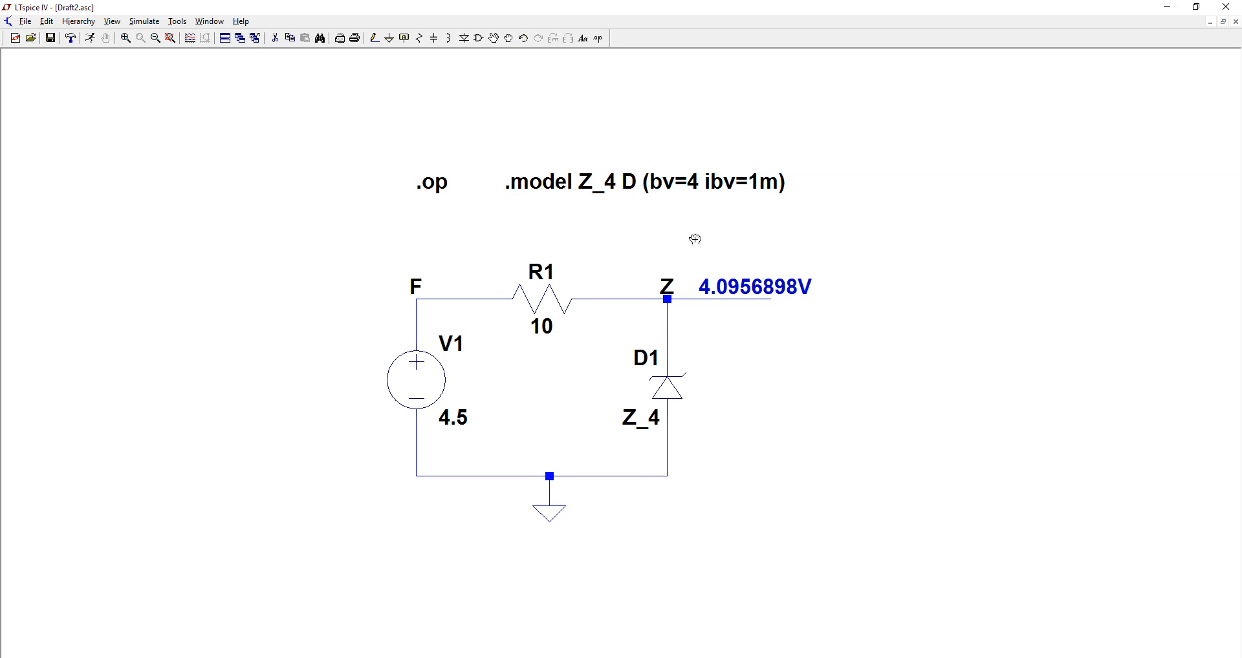
Step: Delete the operating-point voltage label beside node Z and the wire stub beneath it
click(767, 285)
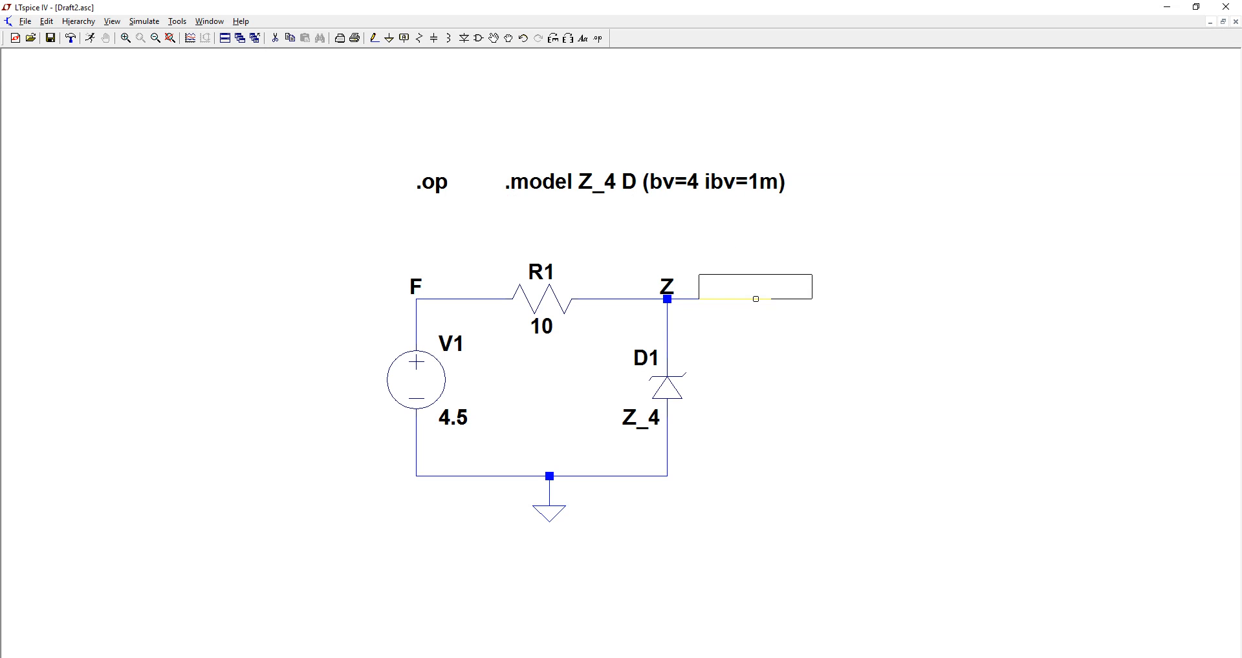
click(766, 286)
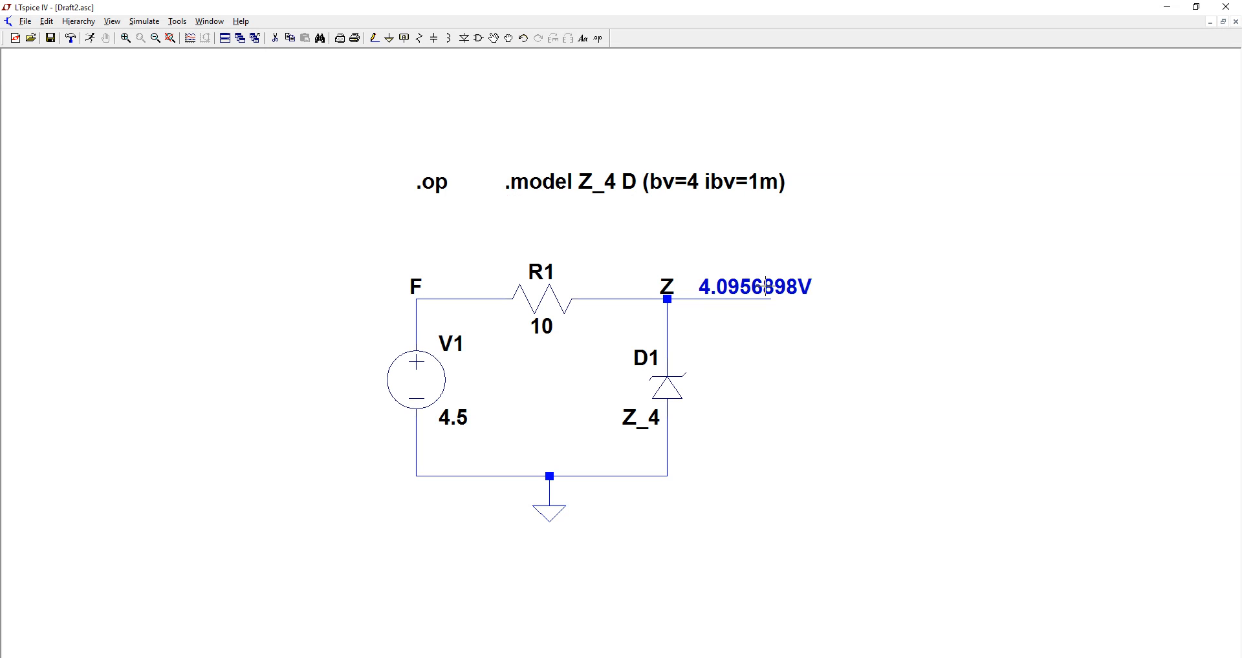
key(Delete)
click(766, 285)
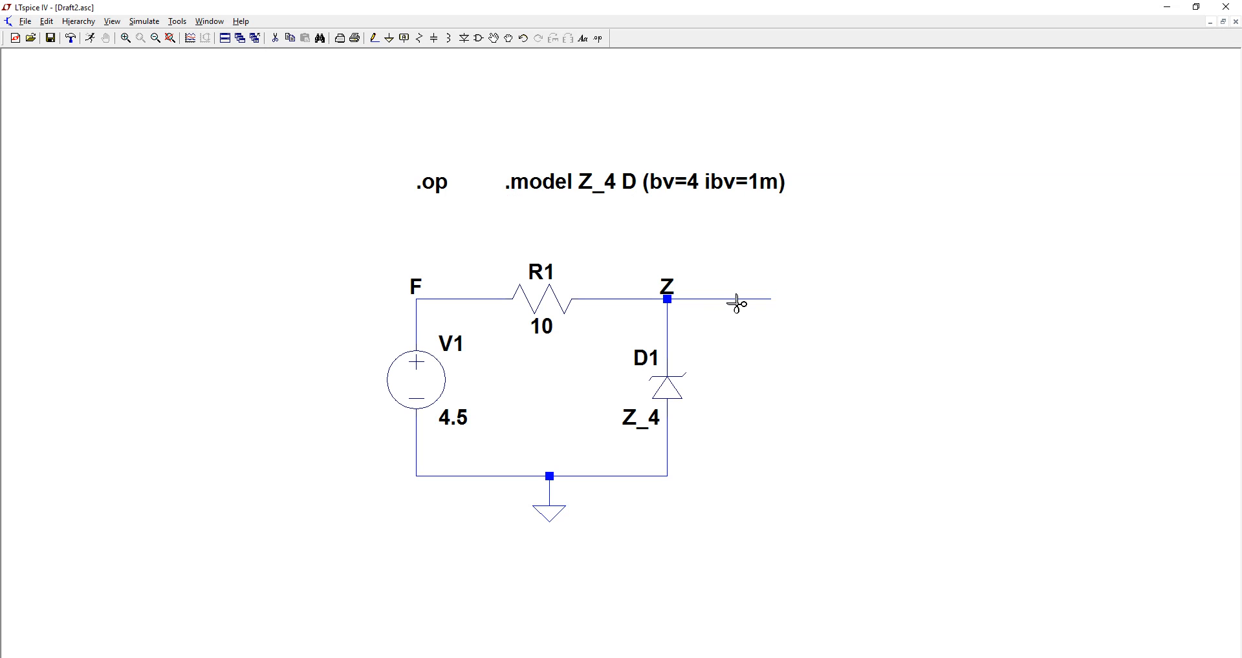
click(738, 299)
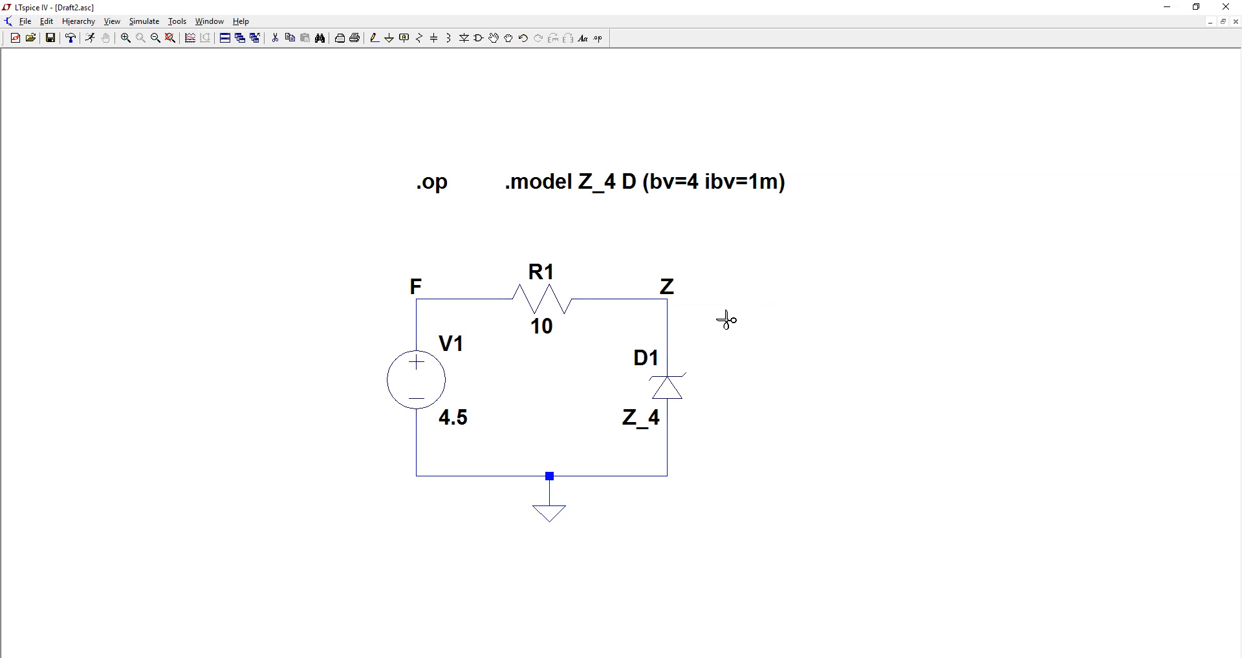
Step: Rotate zener diode D1 by 180 degrees and place it back in the same branch with its anode towards node Z
key(F7)
click(671, 386)
key(ctrl+r)
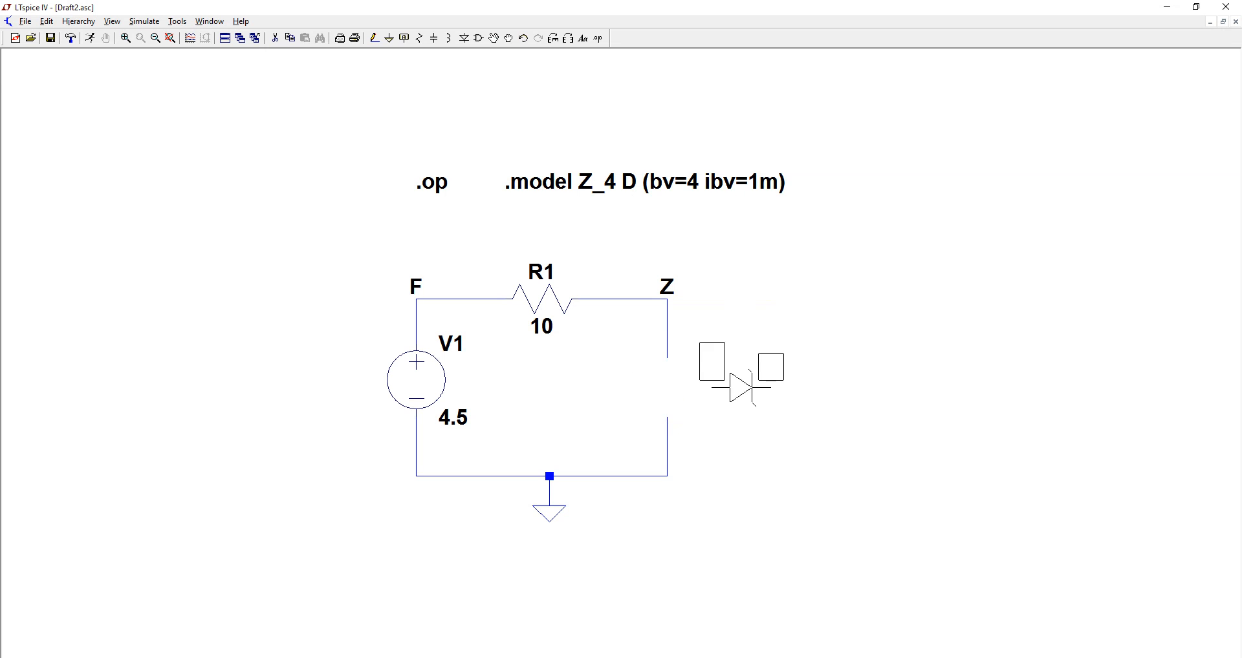
key(ctrl+r)
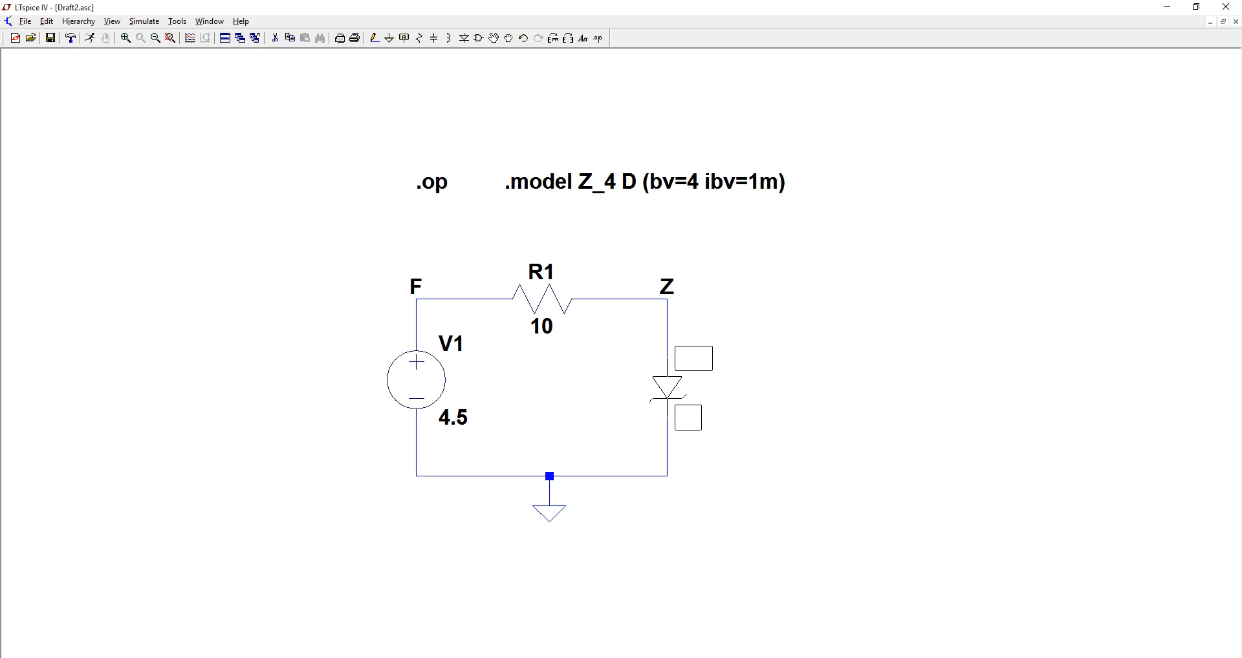
click(671, 387)
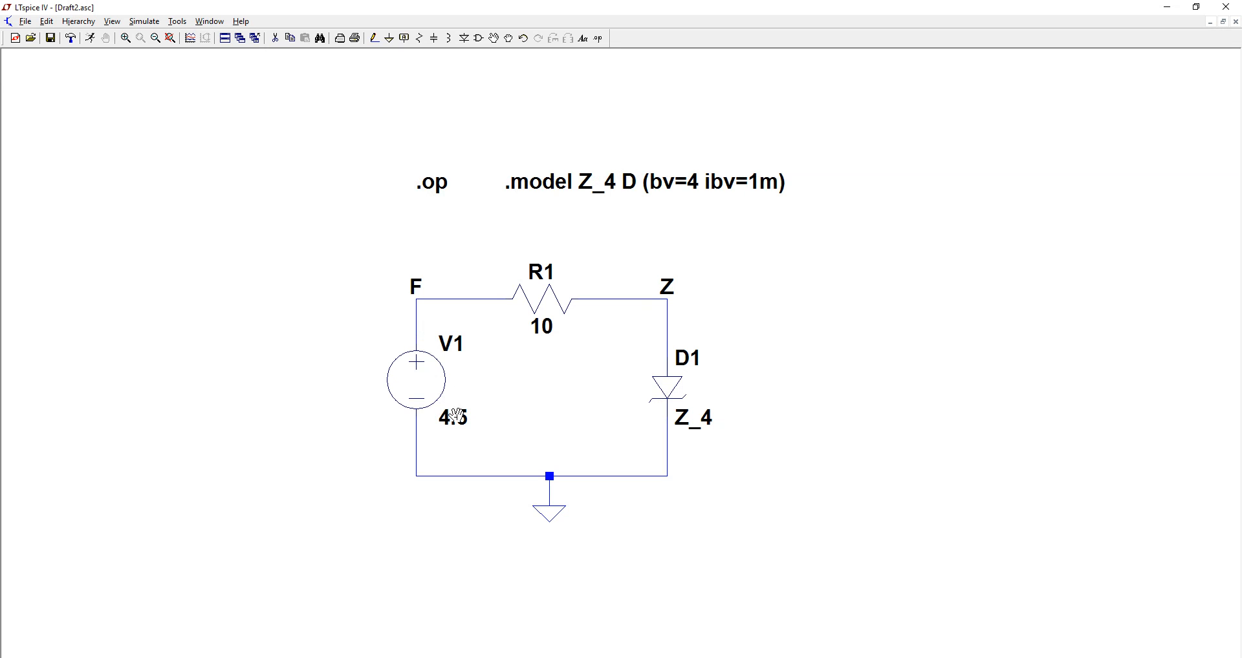
Step: Set the value of voltage source V1 to 0
click(457, 416)
click(460, 418)
key(Escape)
right_click(464, 419)
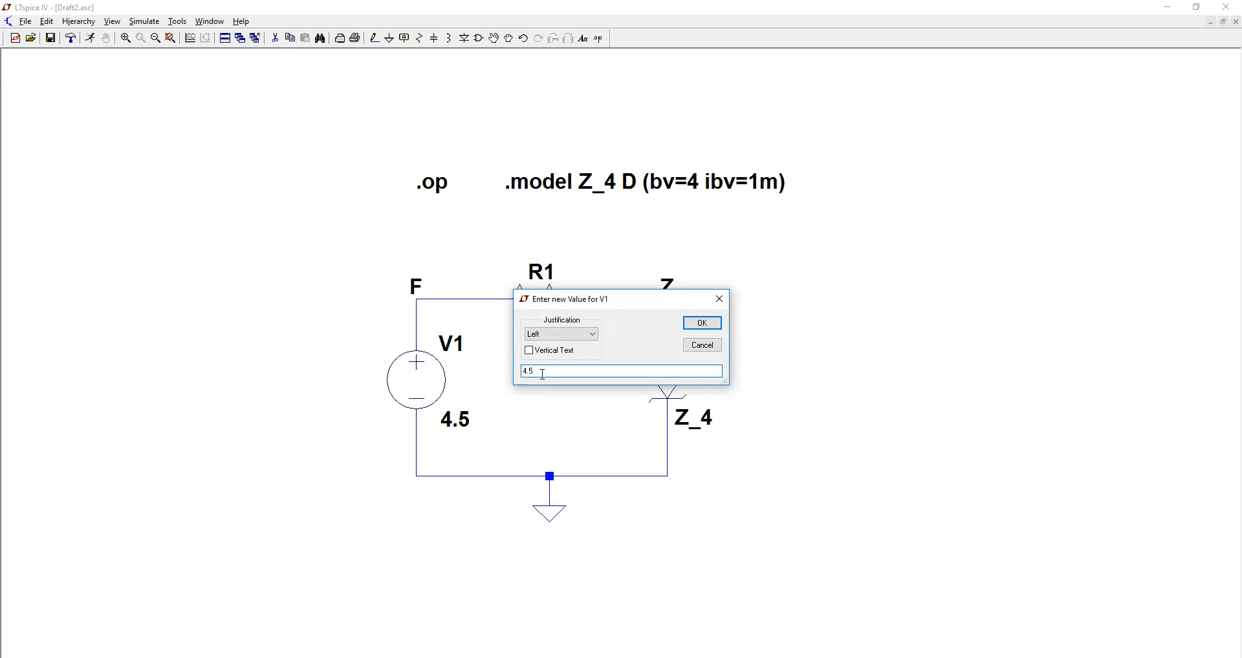
text(0)
click(715, 322)
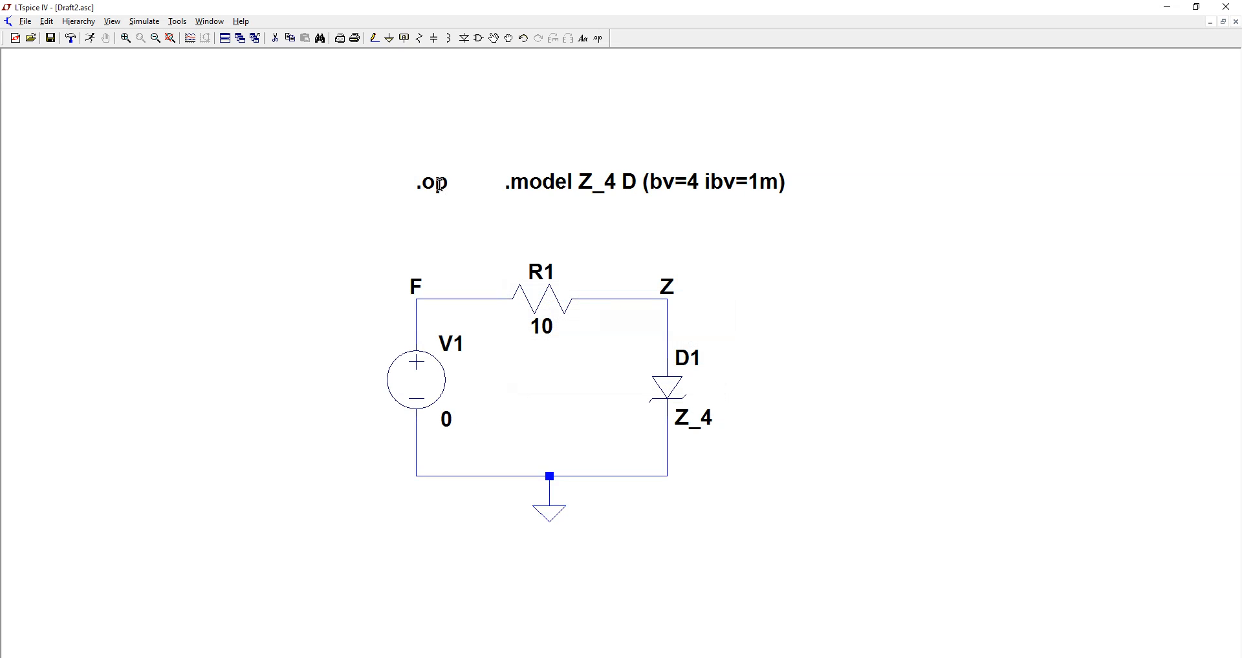
Step: Delete the .op directive and move the .model Z_4 directive into its place above the circuit
key(Delete)
click(430, 189)
key(F7)
click(511, 182)
click(437, 196)
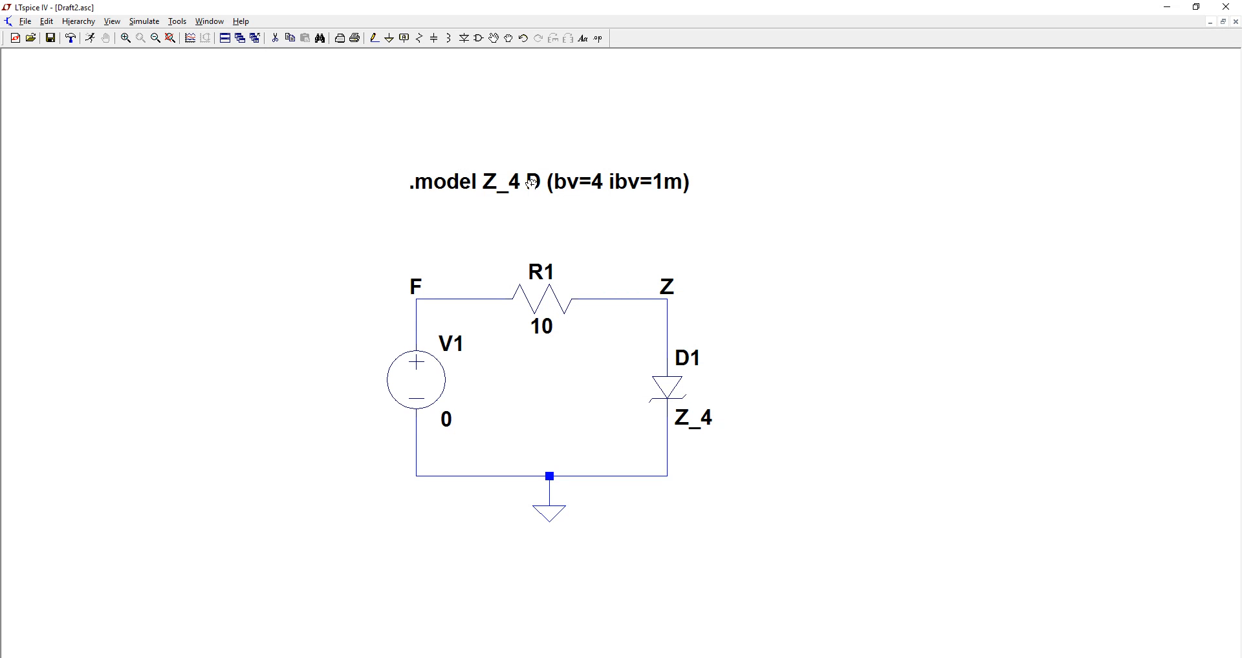
Step: Create a DC sweep simulation command with v1 as the first source to sweep
click(47, 23)
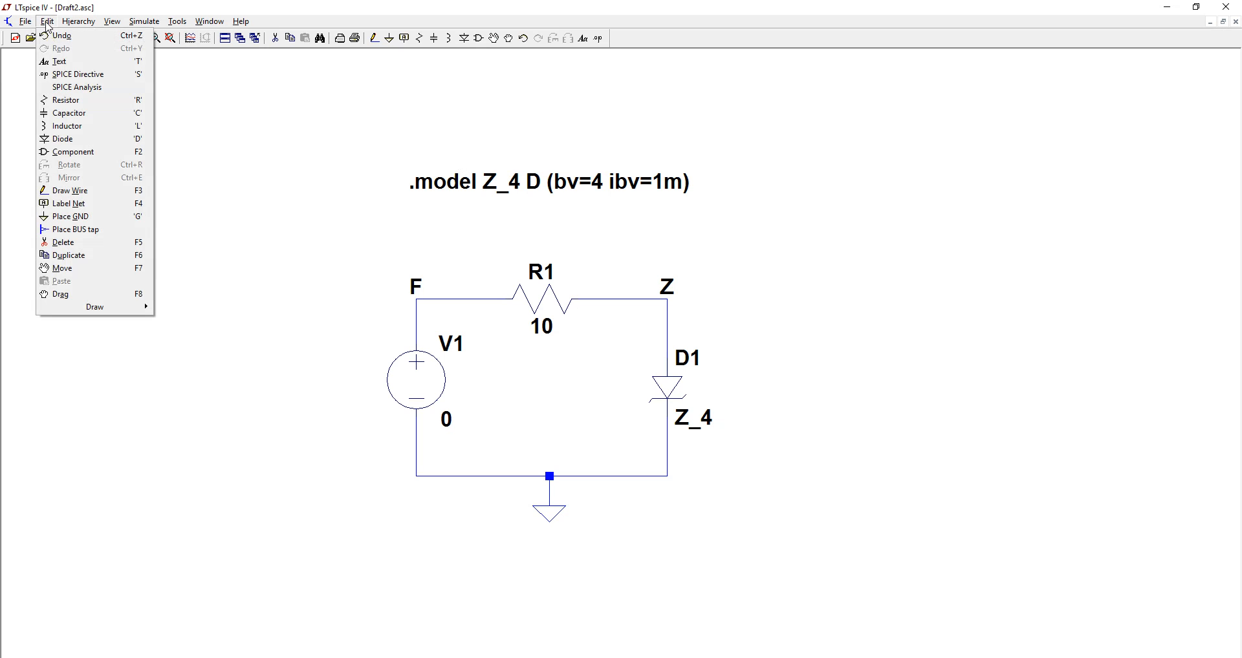
click(70, 87)
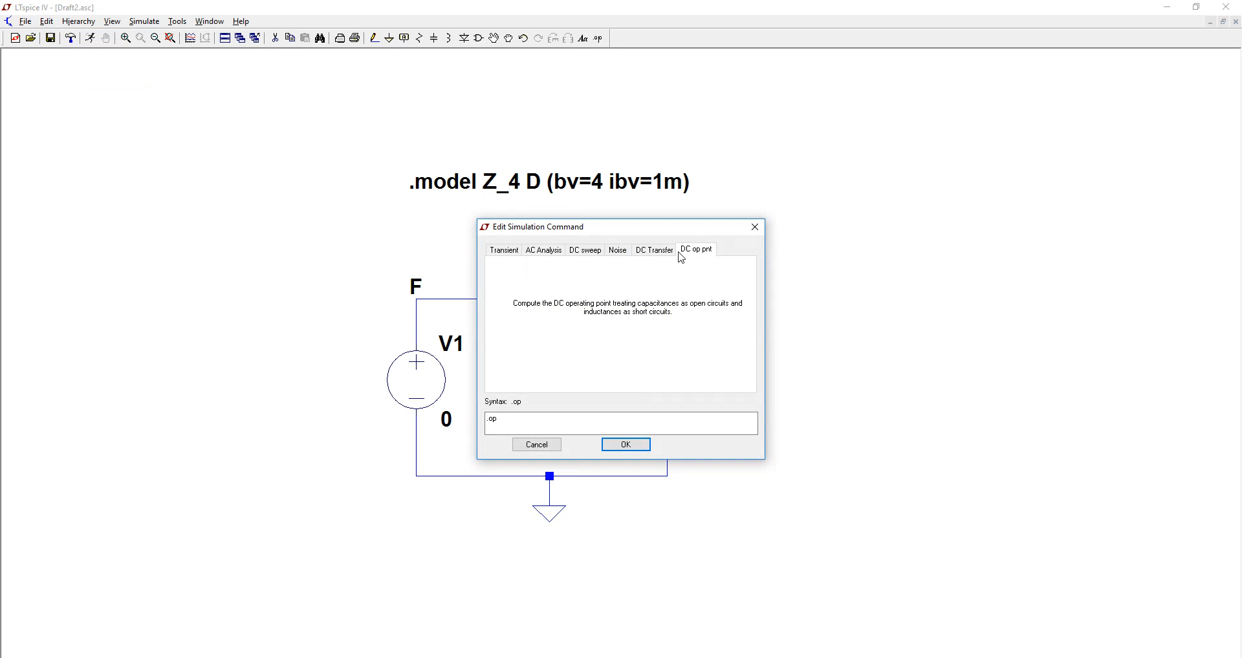
click(587, 252)
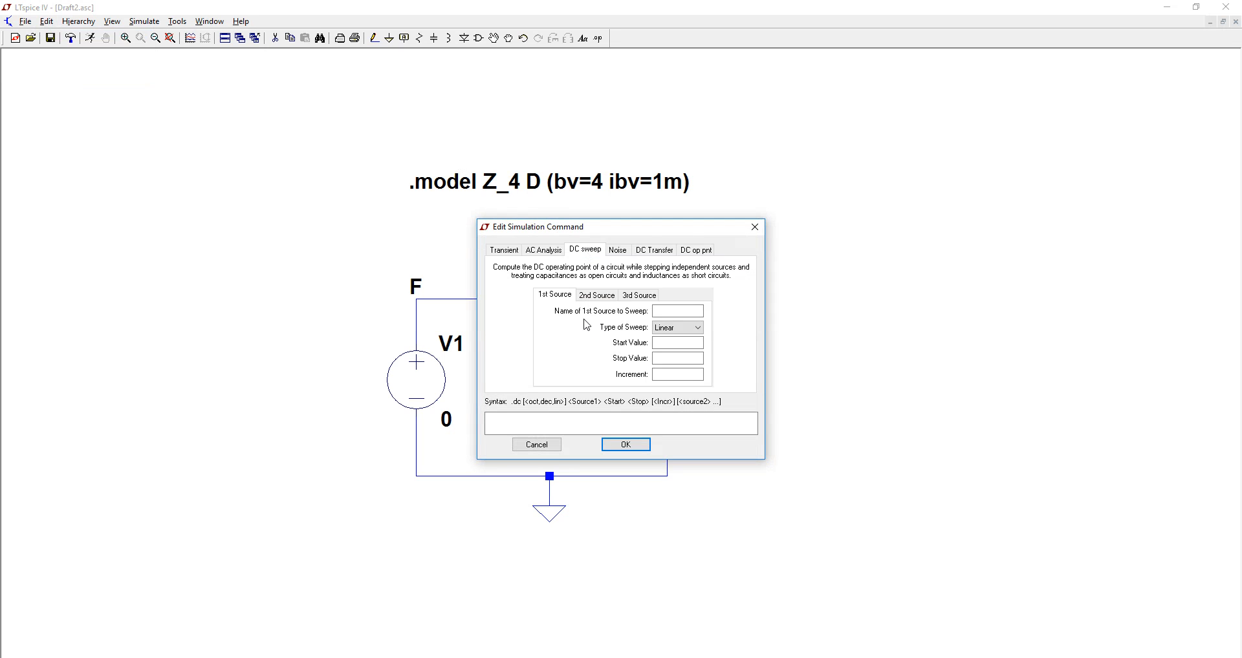
drag(606, 236, 774, 227)
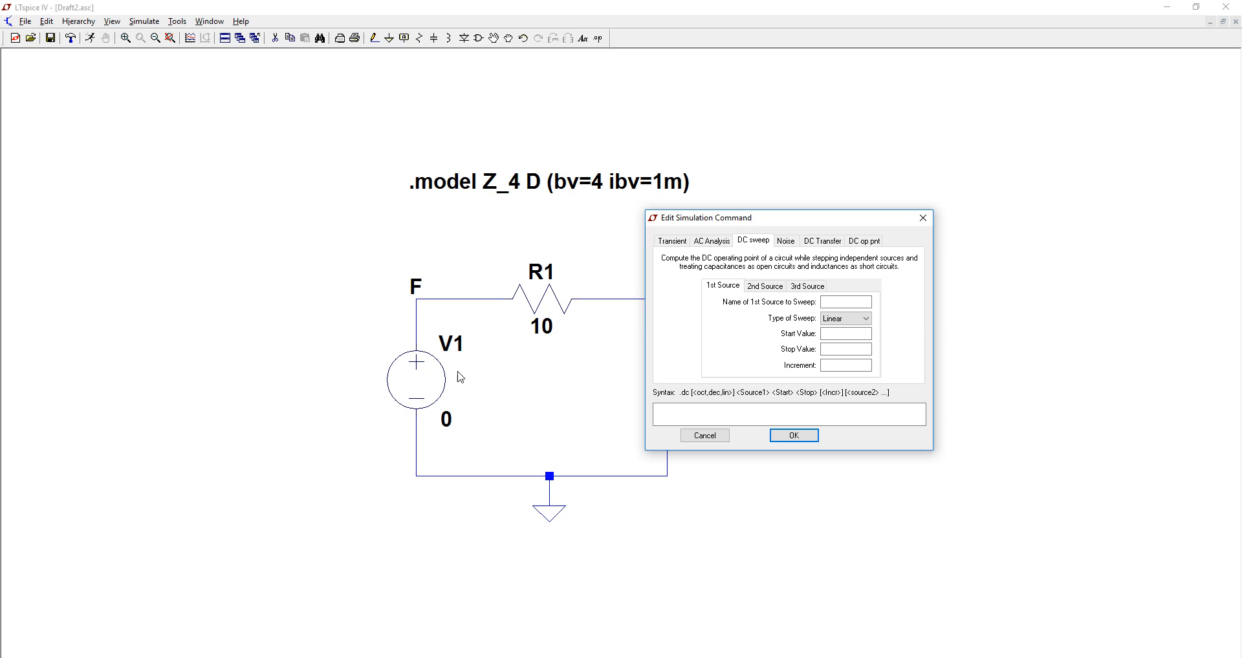
click(836, 302)
text(0)
text(v1)
Step: Set the sweep's start value to 0 and its stop value to 10
click(842, 333)
text(0)
click(842, 349)
Step: Set the sweep's start value to -6 and its stop value to 2
drag(847, 225, 971, 242)
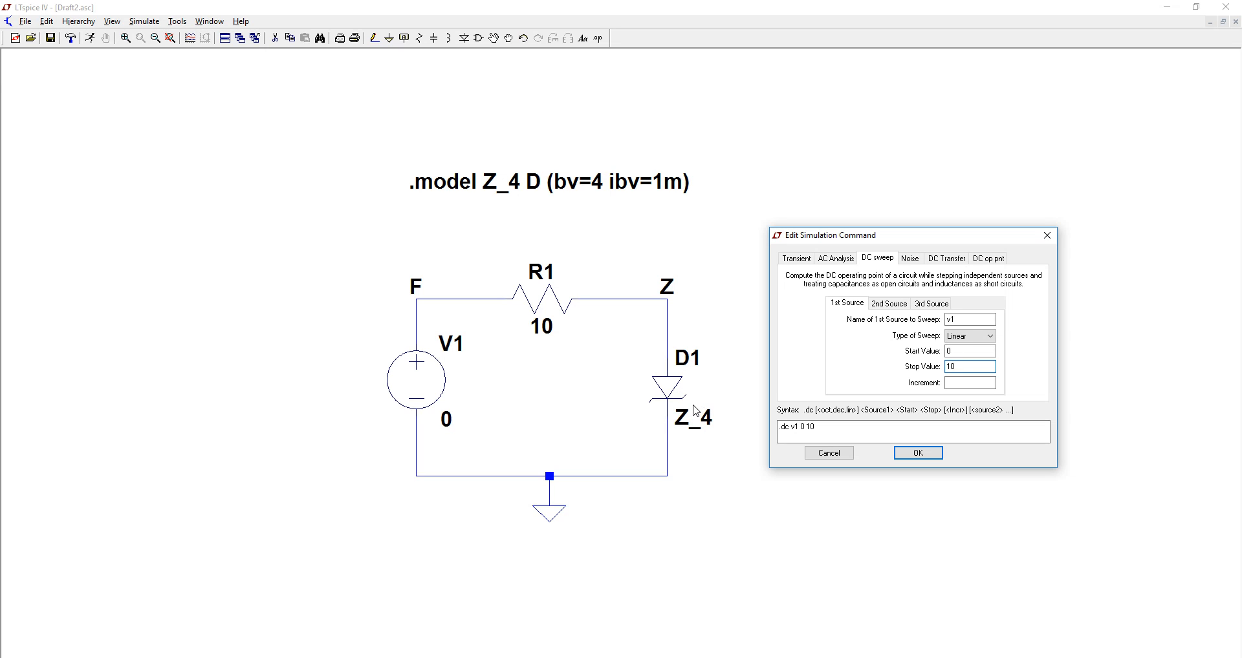
click(964, 351)
text(-6)
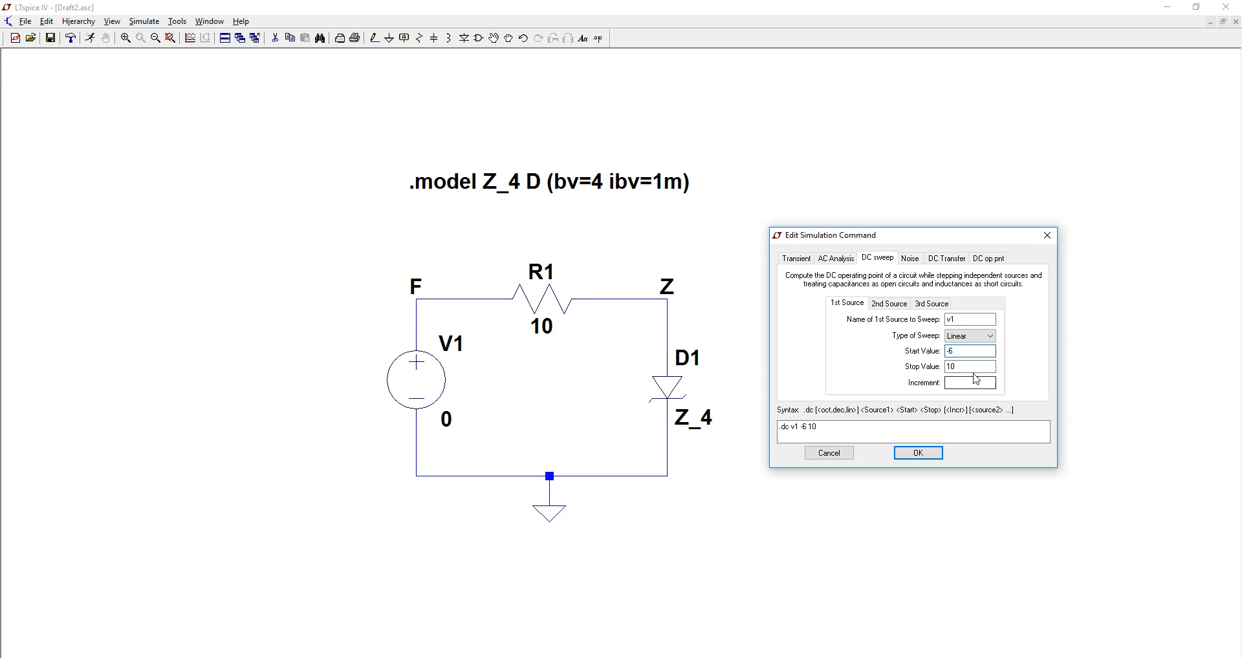
key(Tab)
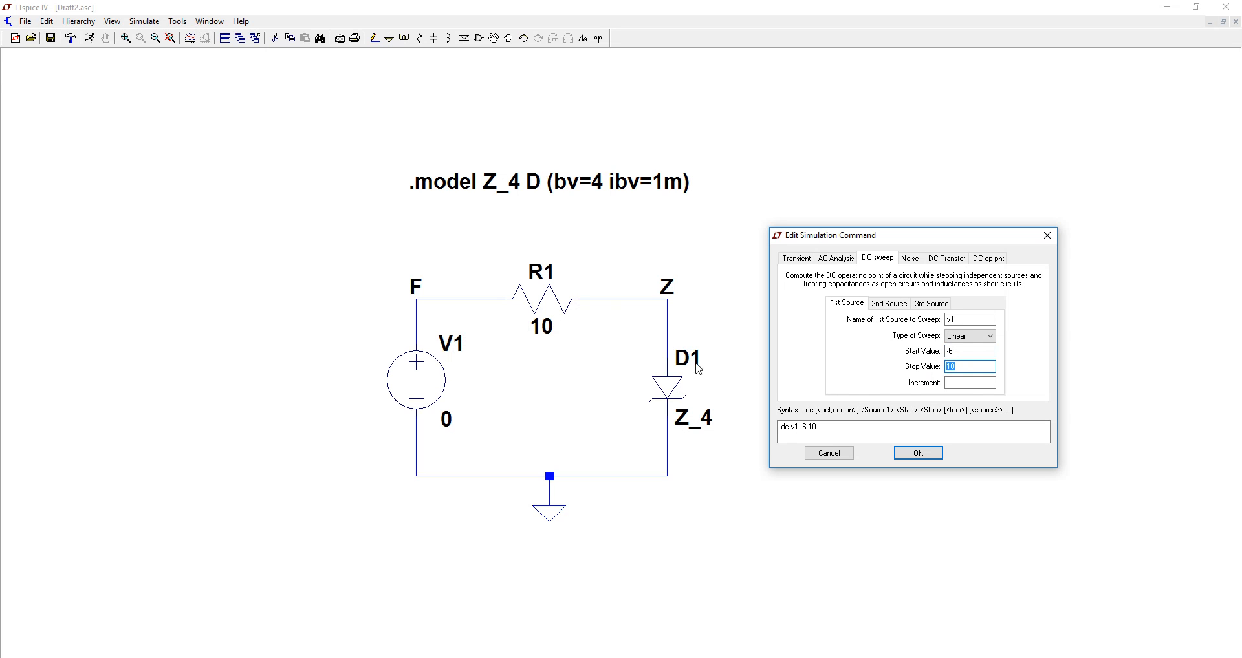
click(978, 366)
drag(977, 367, 931, 368)
text(2)
Step: Set the sweep increment to 0.1 and place the .dc directive above the .model line
click(961, 383)
click(907, 460)
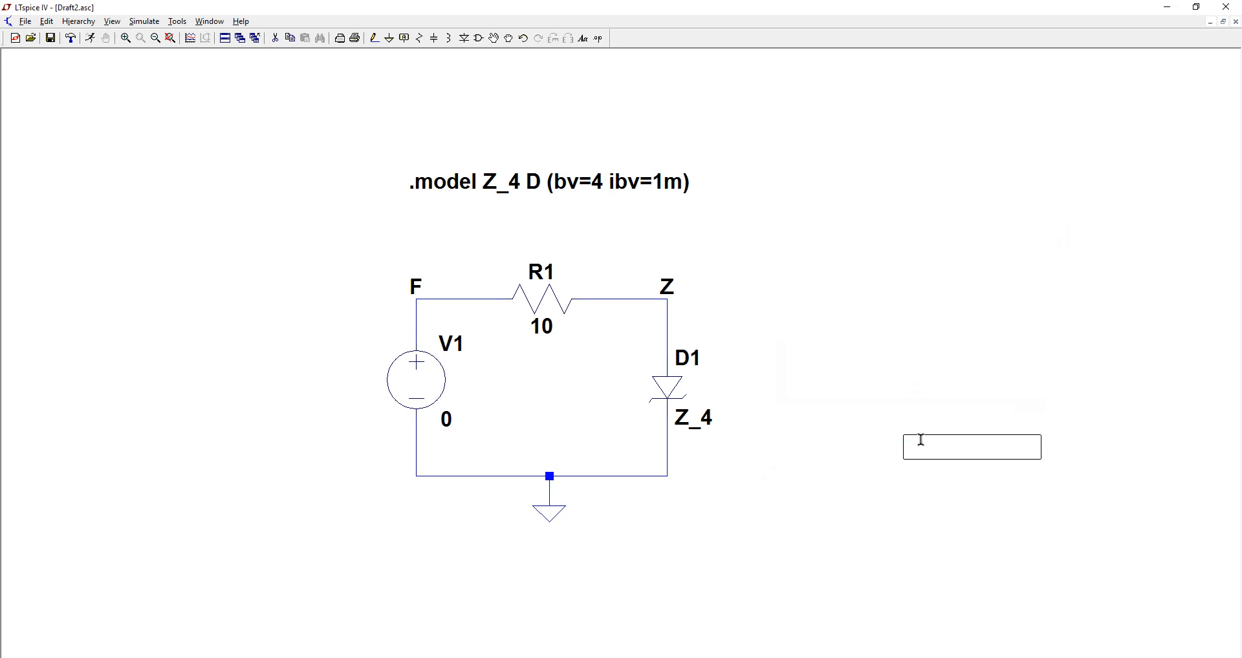
click(417, 143)
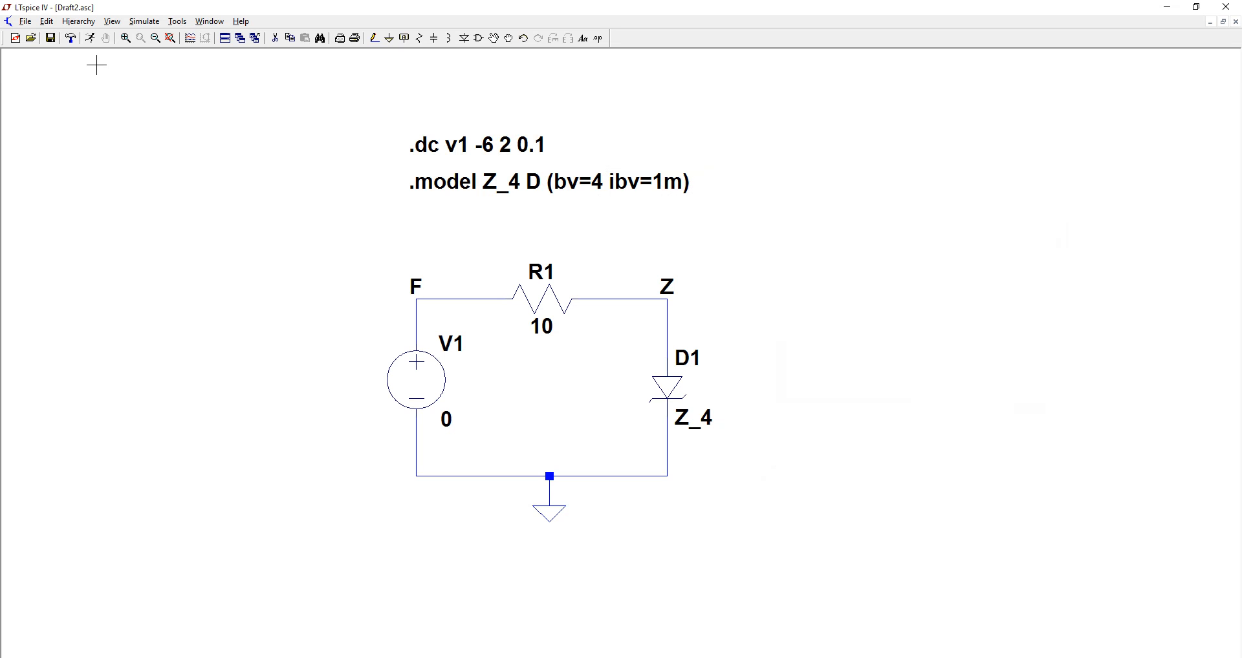
Step: Run the DC sweep simulation and plot the voltage at node F
click(91, 39)
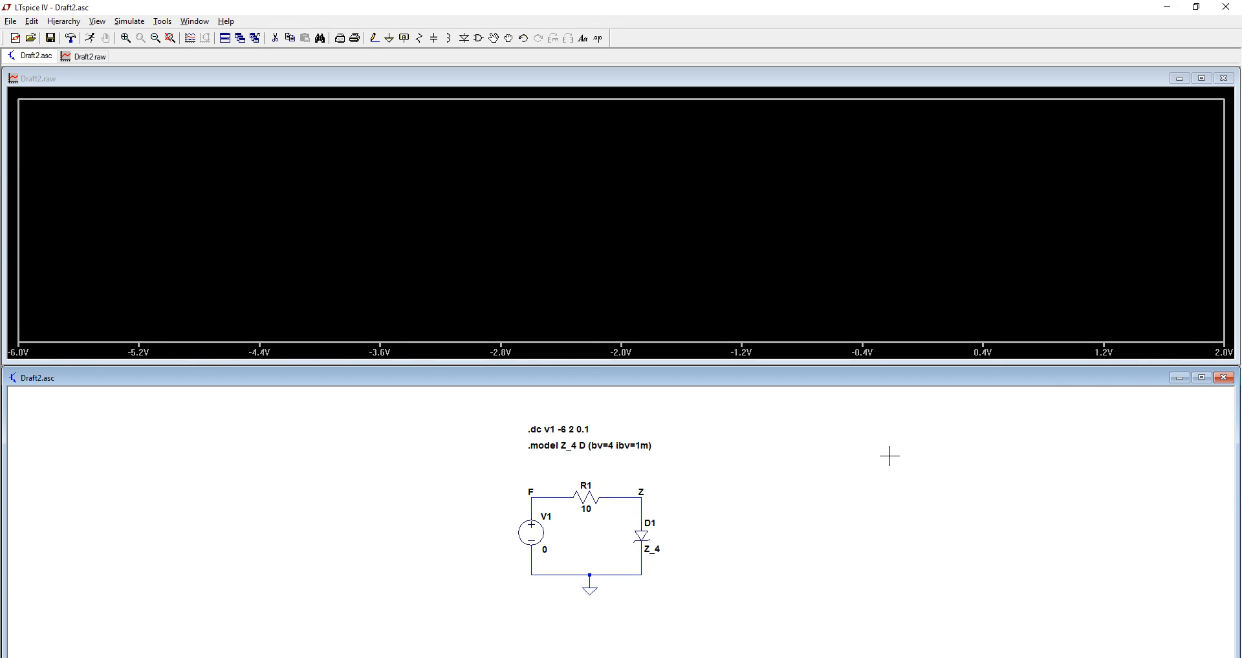
click(540, 497)
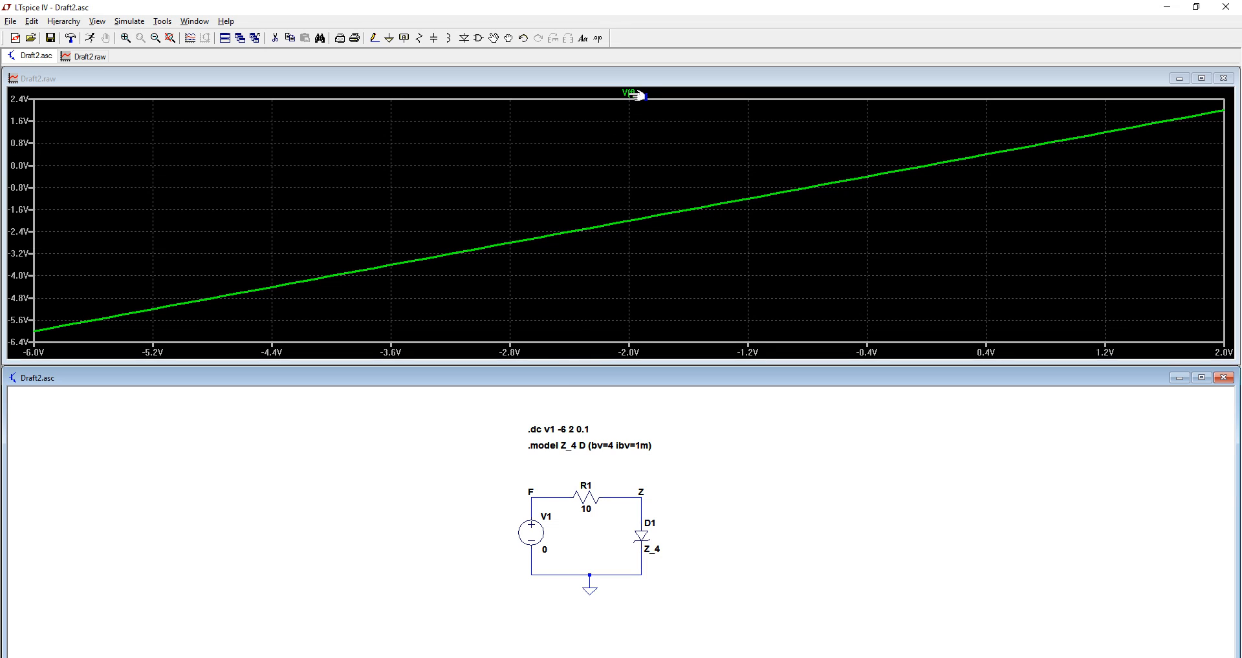
Step: Remove the V(f) trace from the plot and plot the voltage at node Z instead
click(631, 119)
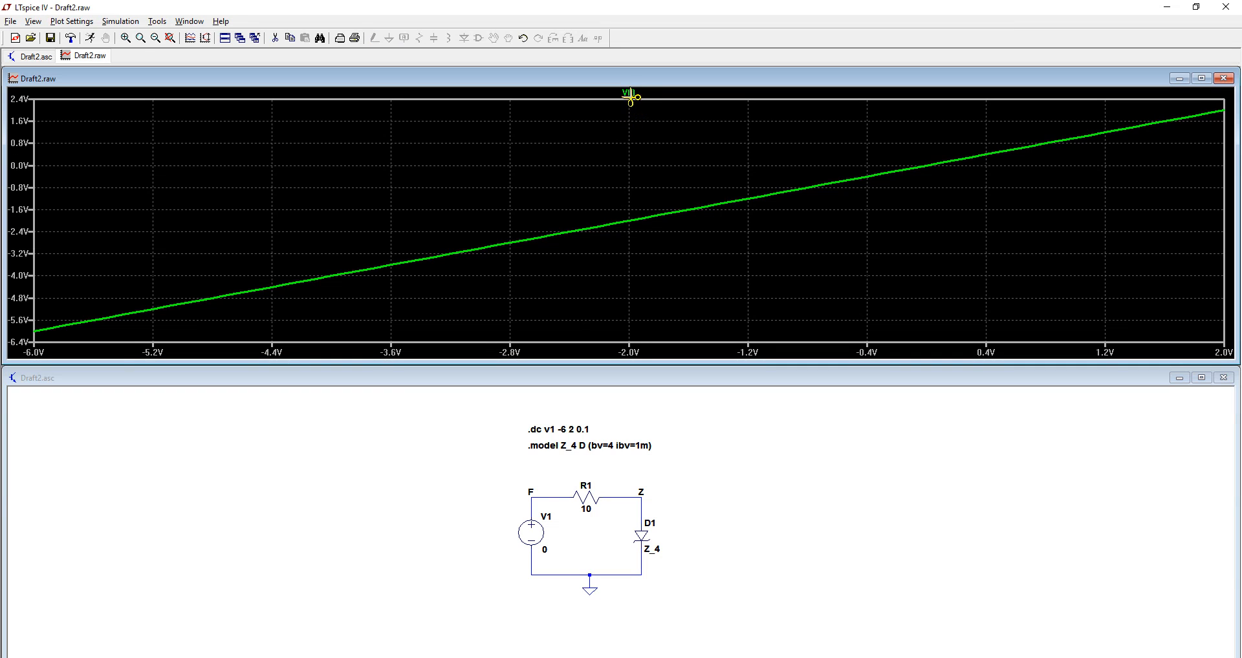
click(630, 97)
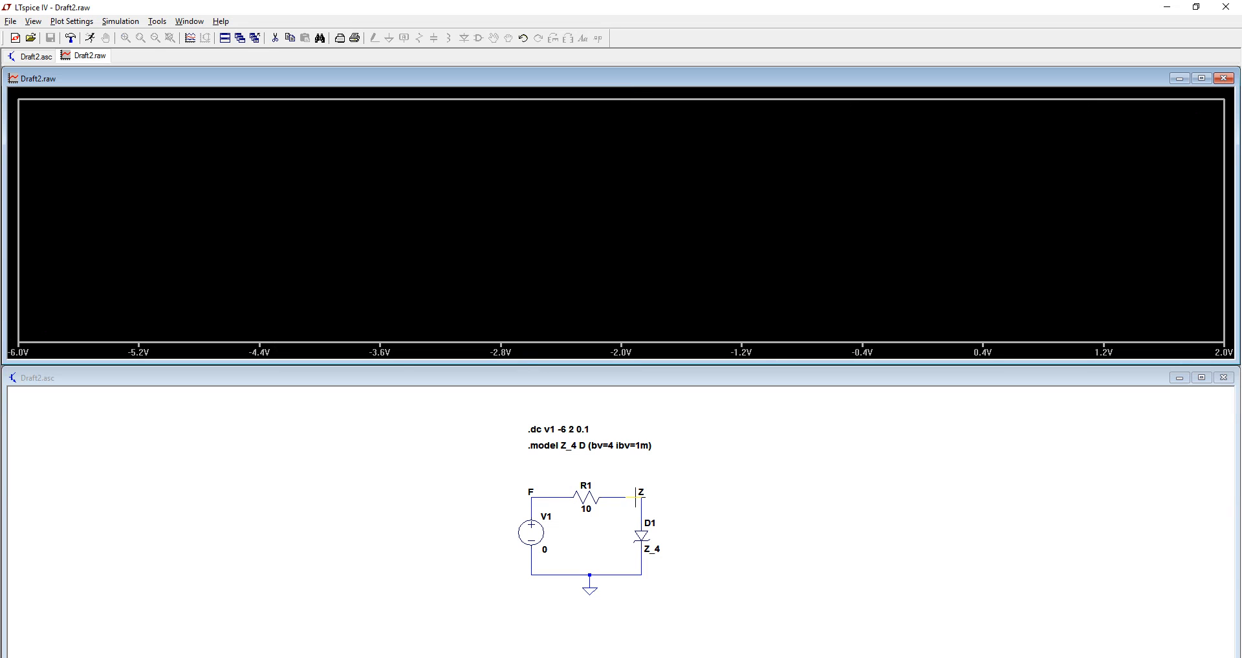
click(714, 488)
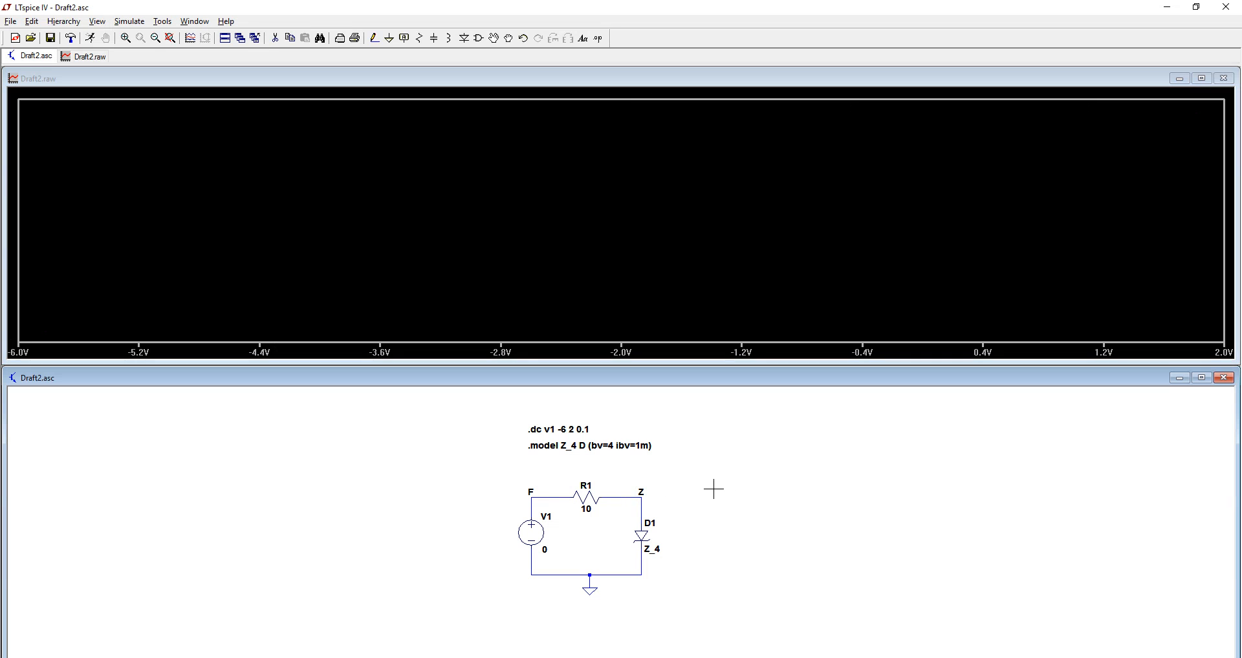
click(632, 496)
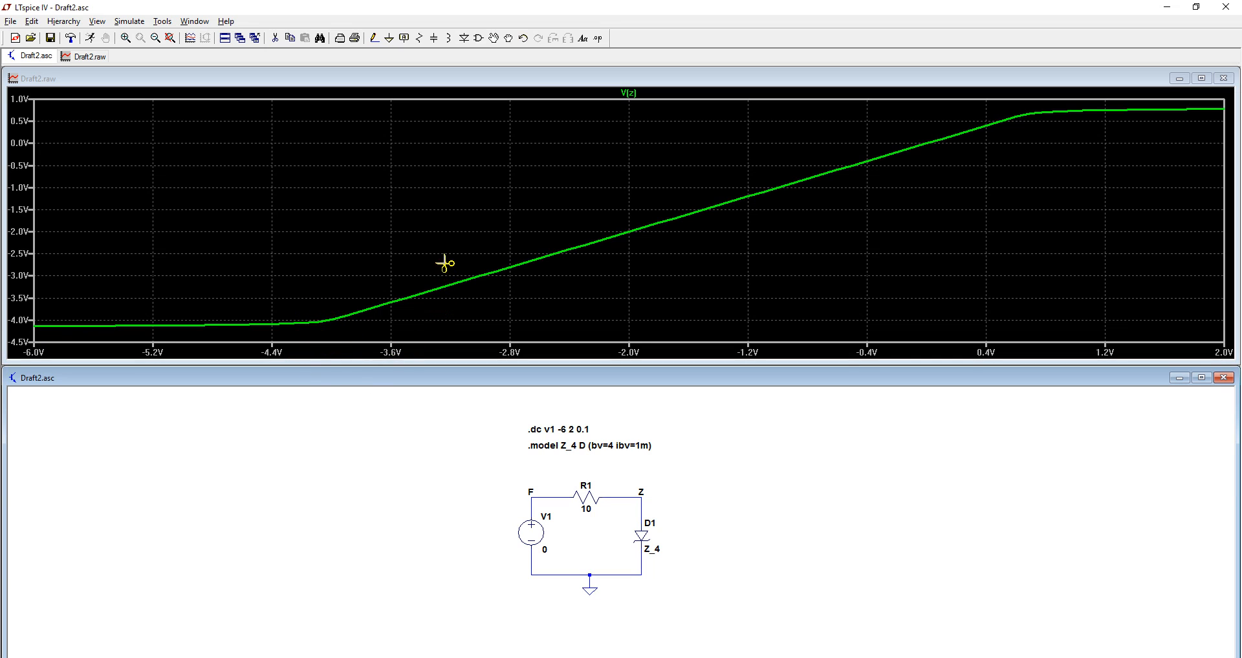
Step: Examine the V(z) curve up close near the reverse-breakdown knee and the forward-conduction knee, ending with the full sweep range in view
click(341, 287)
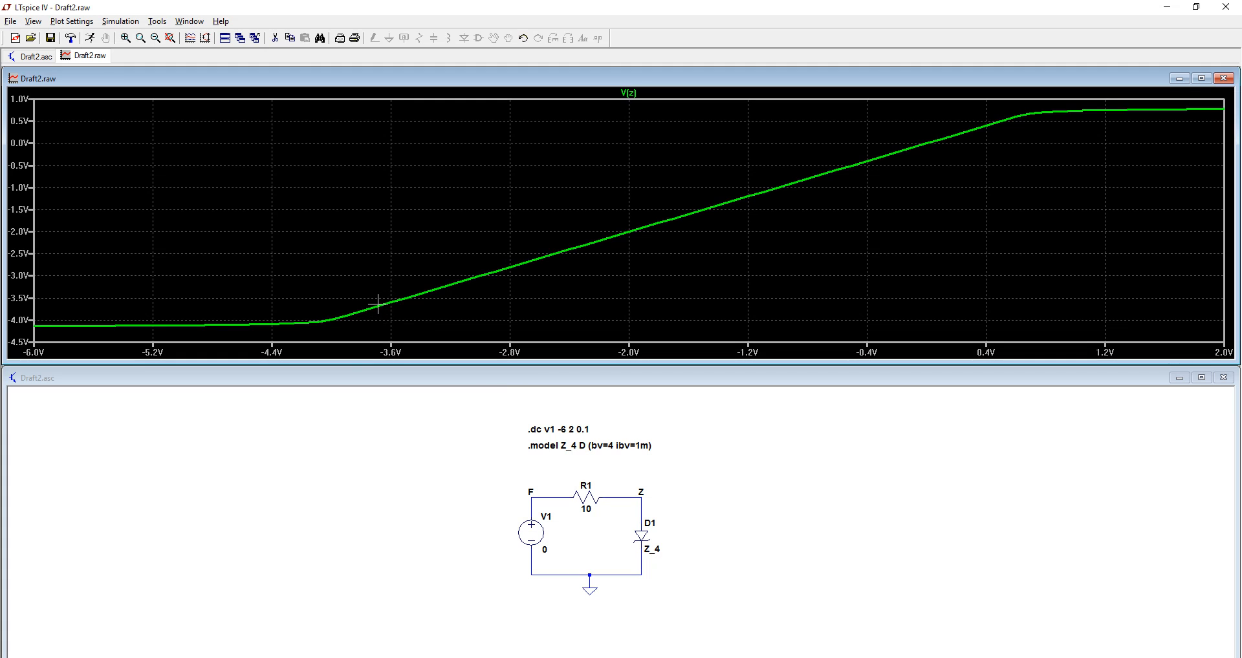
drag(372, 282, 421, 326)
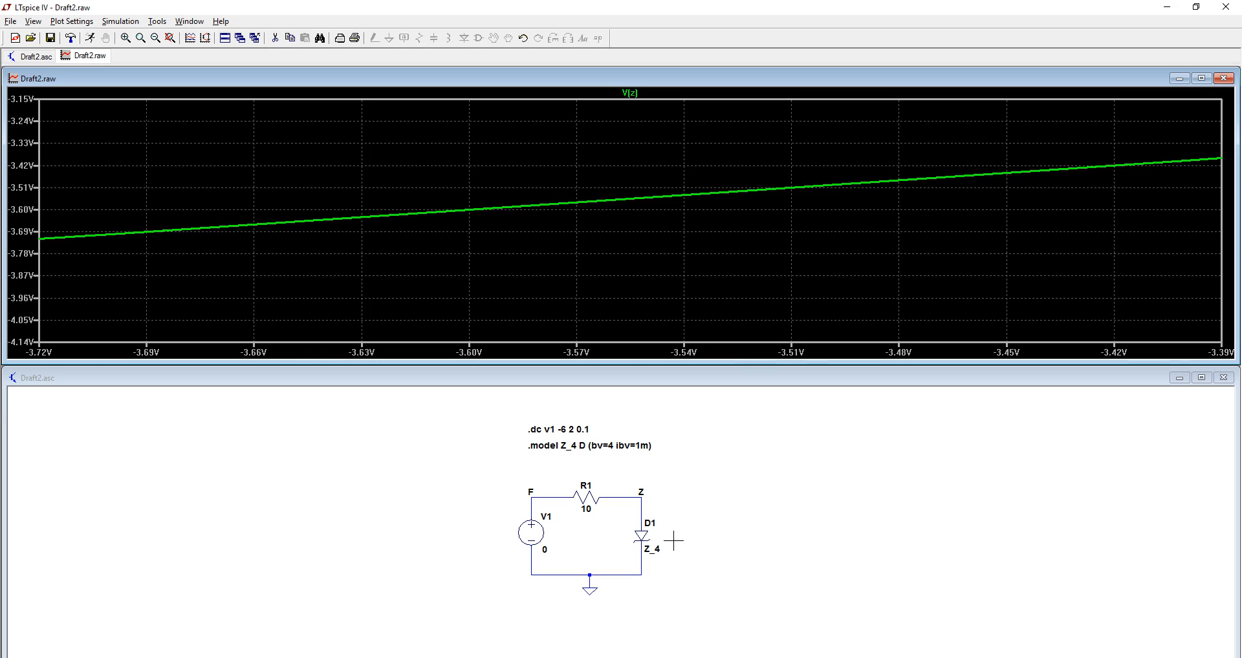
right_click(666, 262)
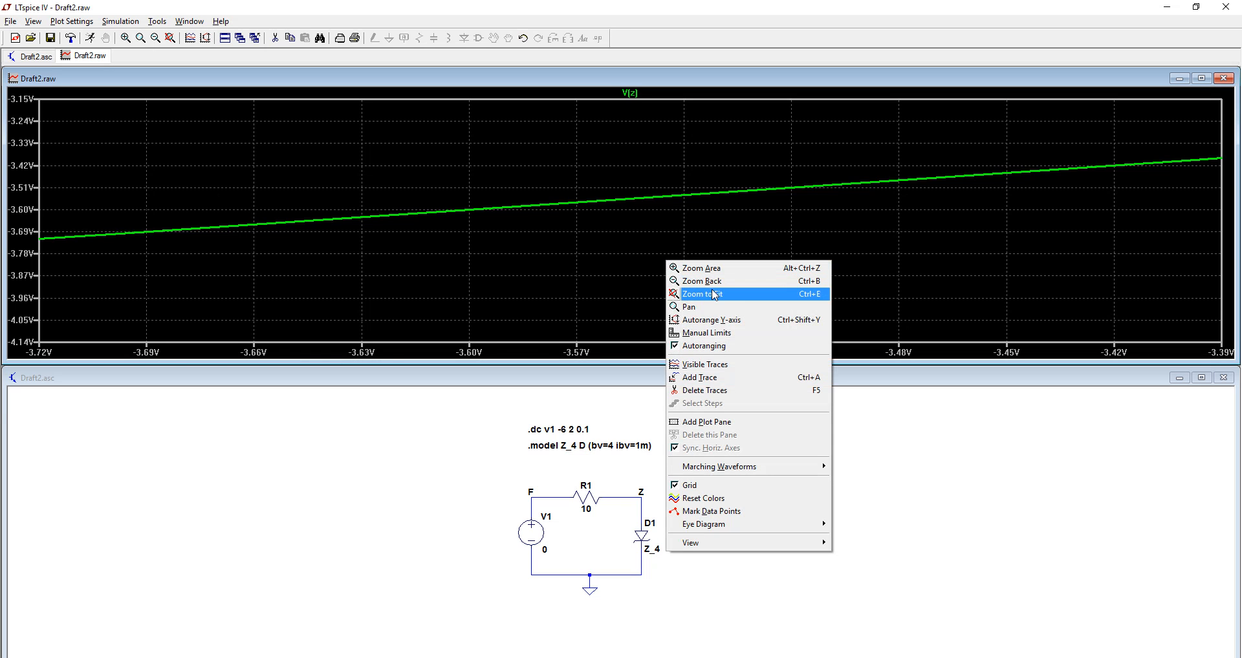
click(710, 295)
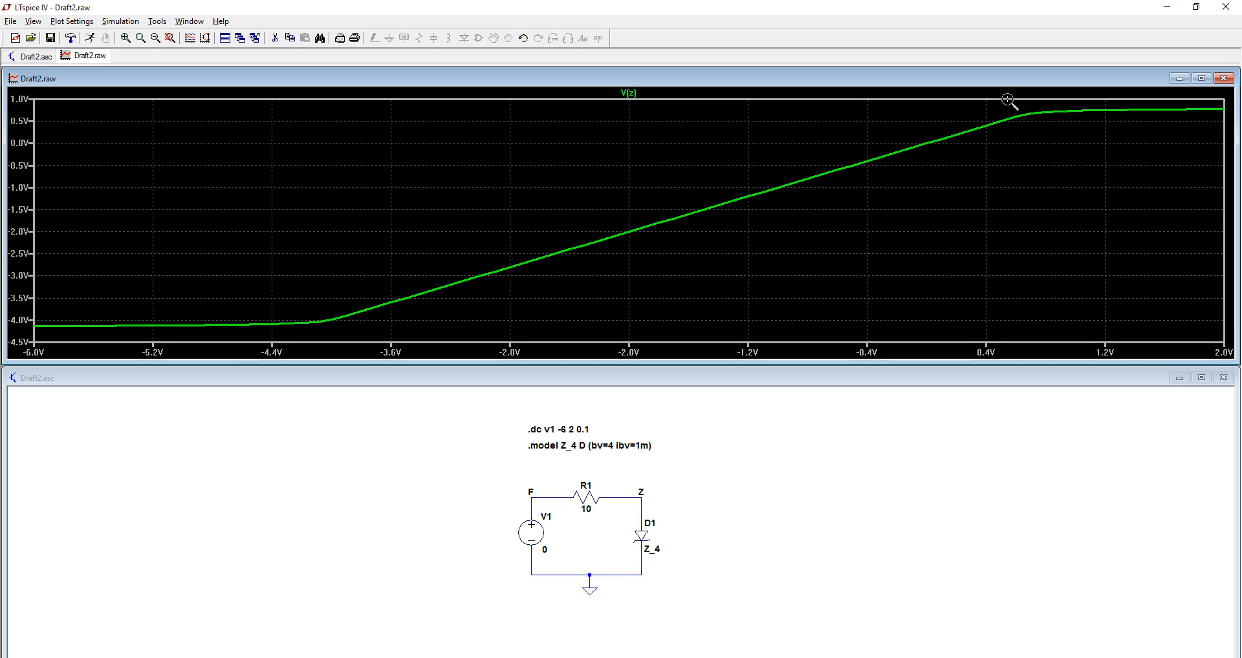
drag(1007, 100, 1080, 163)
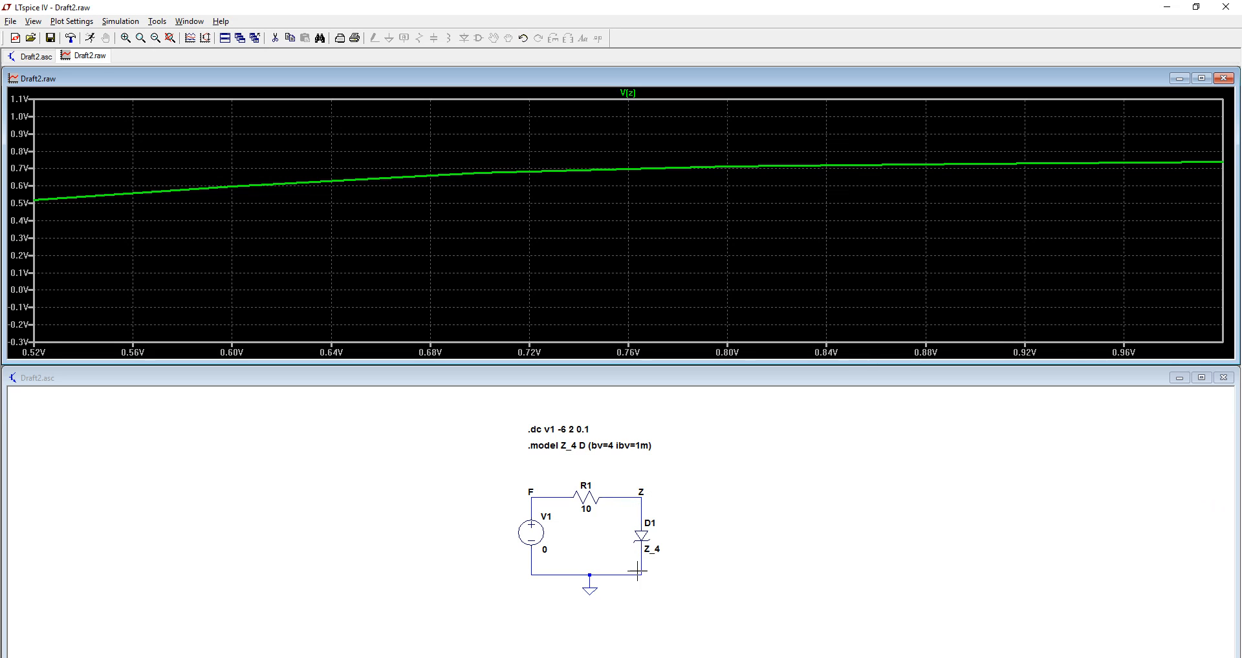
right_click(503, 256)
click(544, 284)
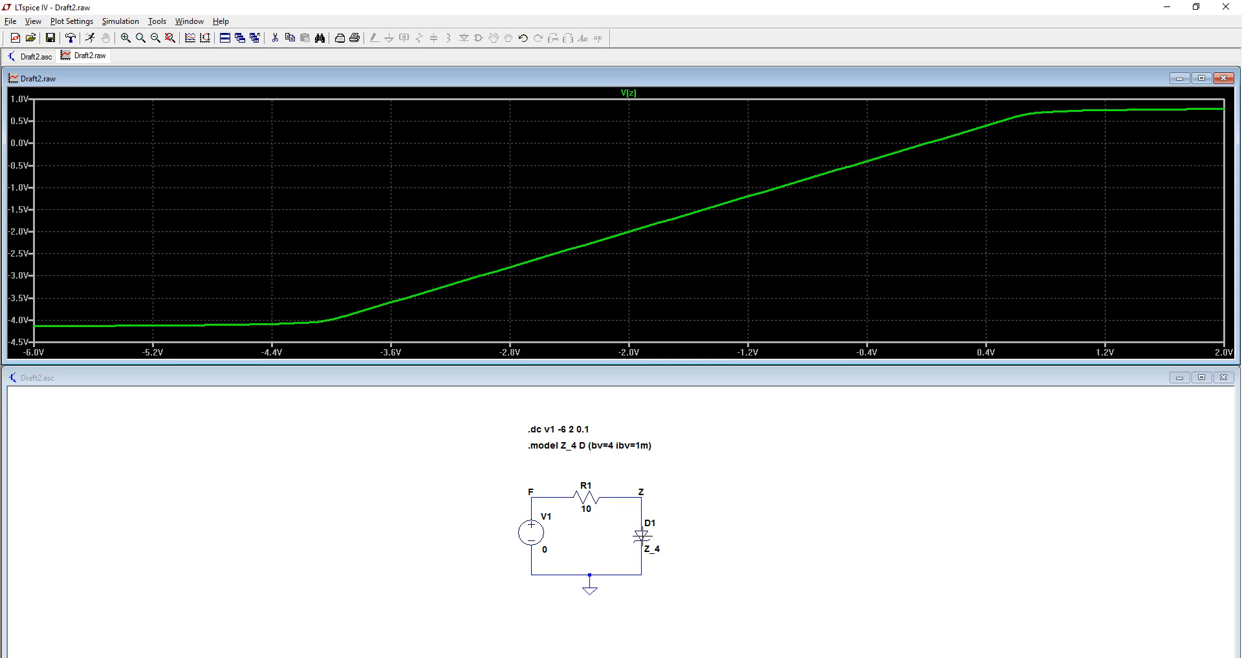
Step: Add the current through D1 to the plot and inspect both traces around the forward-conduction knee
click(721, 510)
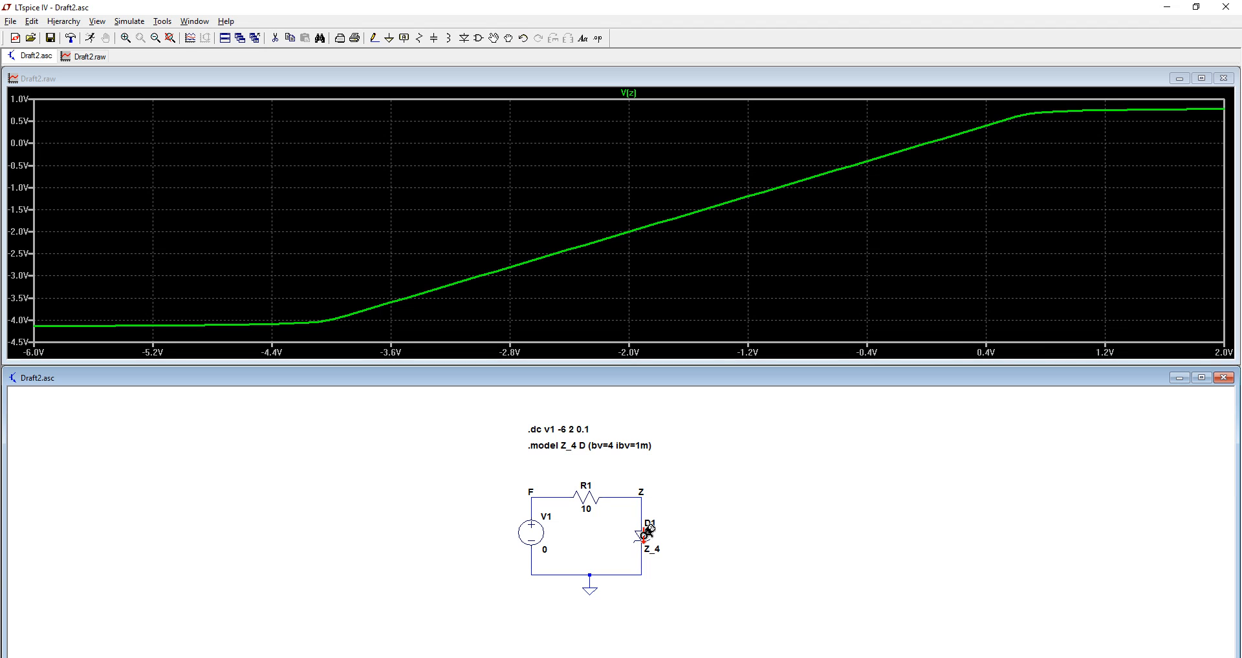
click(647, 531)
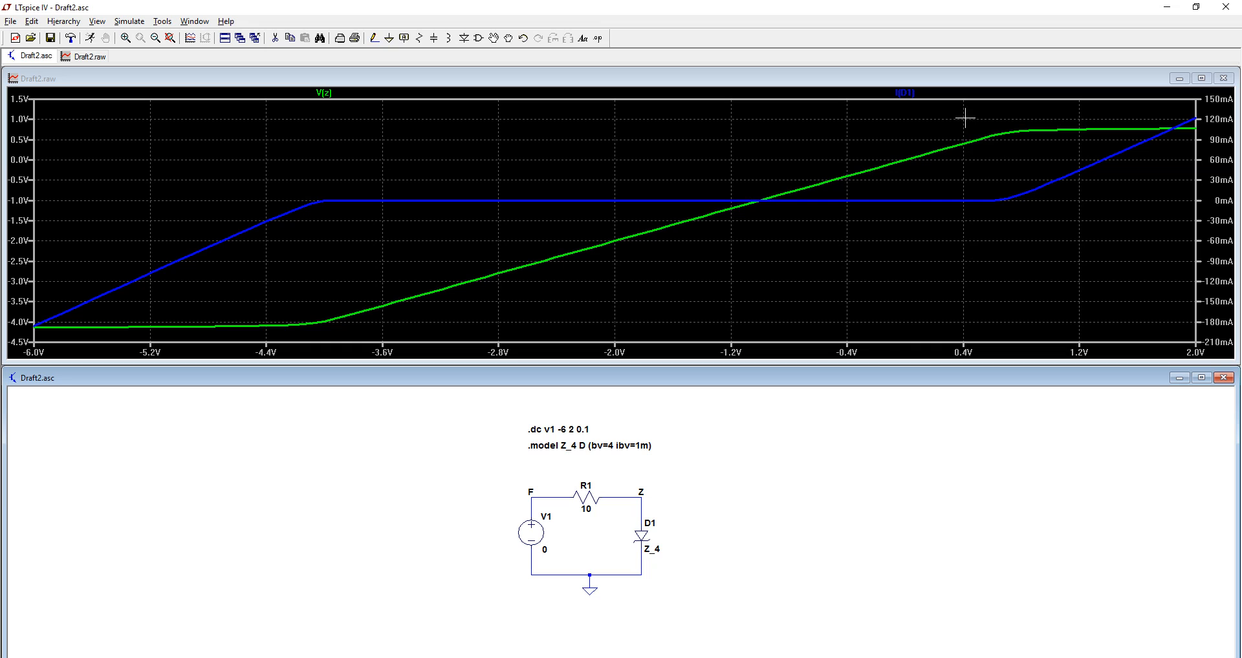
drag(962, 111, 1061, 231)
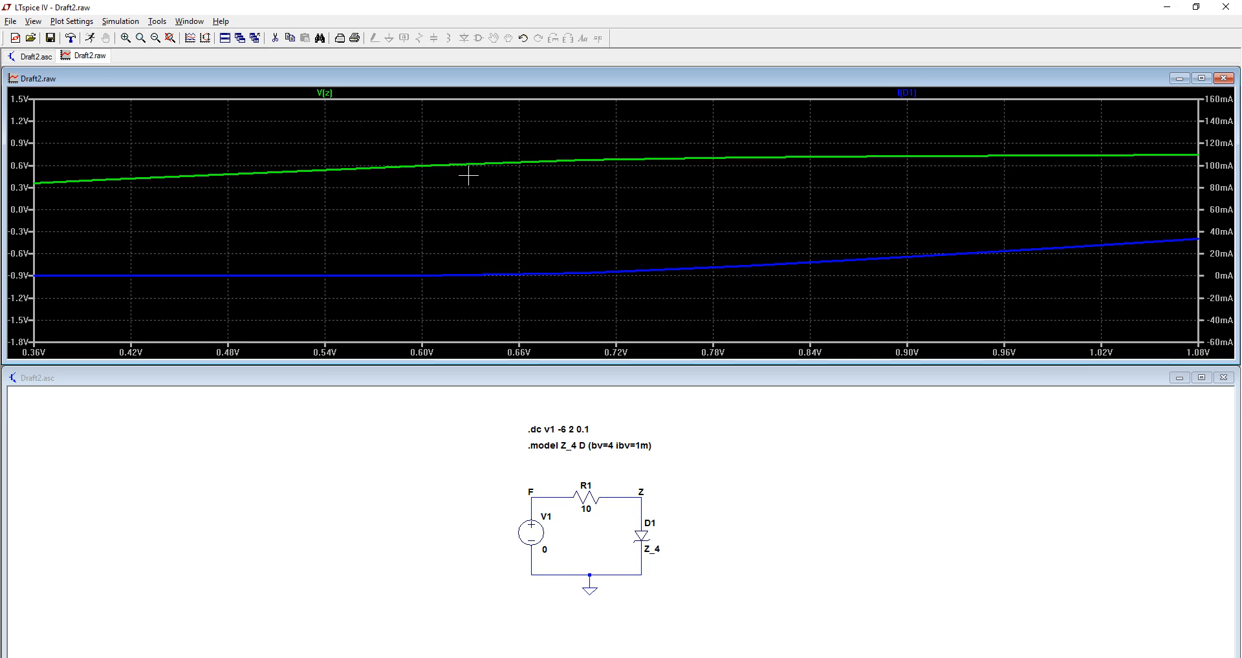
right_click(534, 197)
click(580, 237)
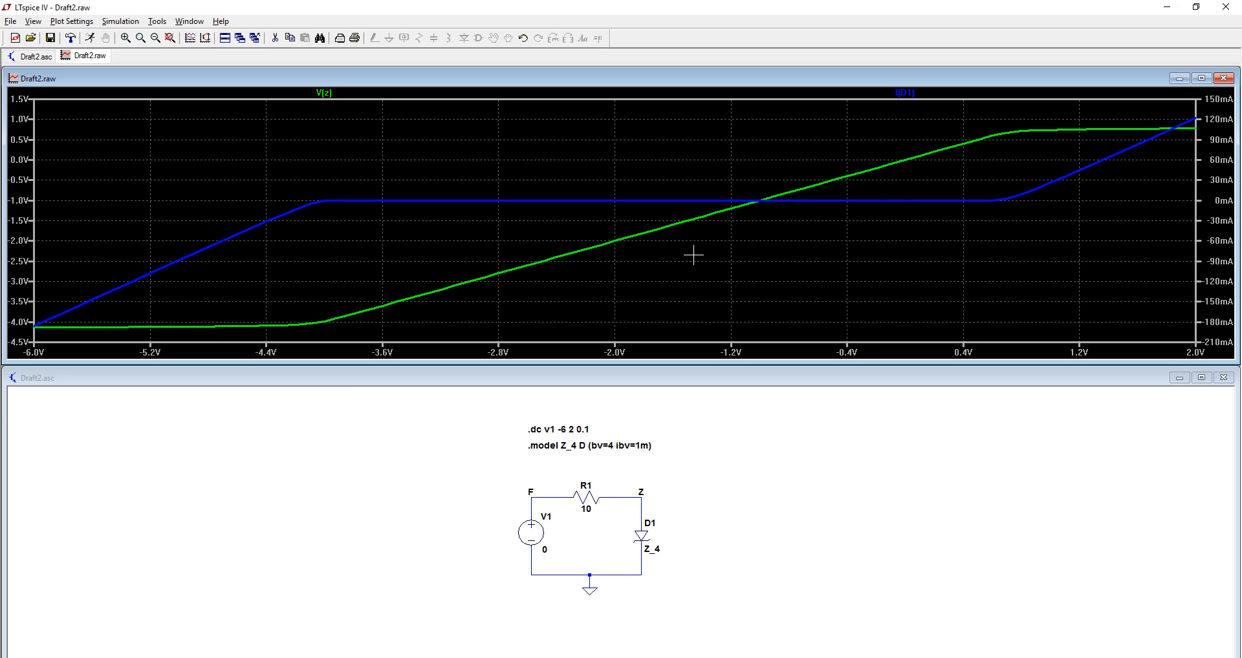
Step: Consult the zener I-V reference image in Firefox, return to LTspice and set the plot's horizontal axis quantity to v(z)
key(alt+Tab)
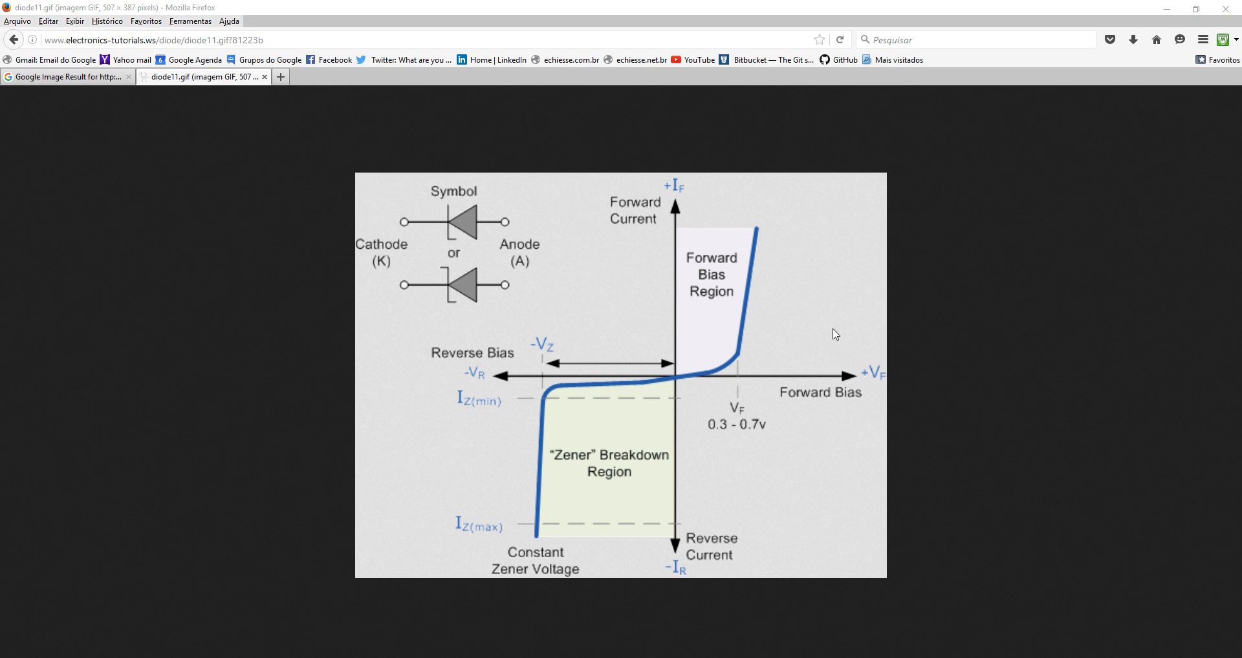
key(alt+Tab)
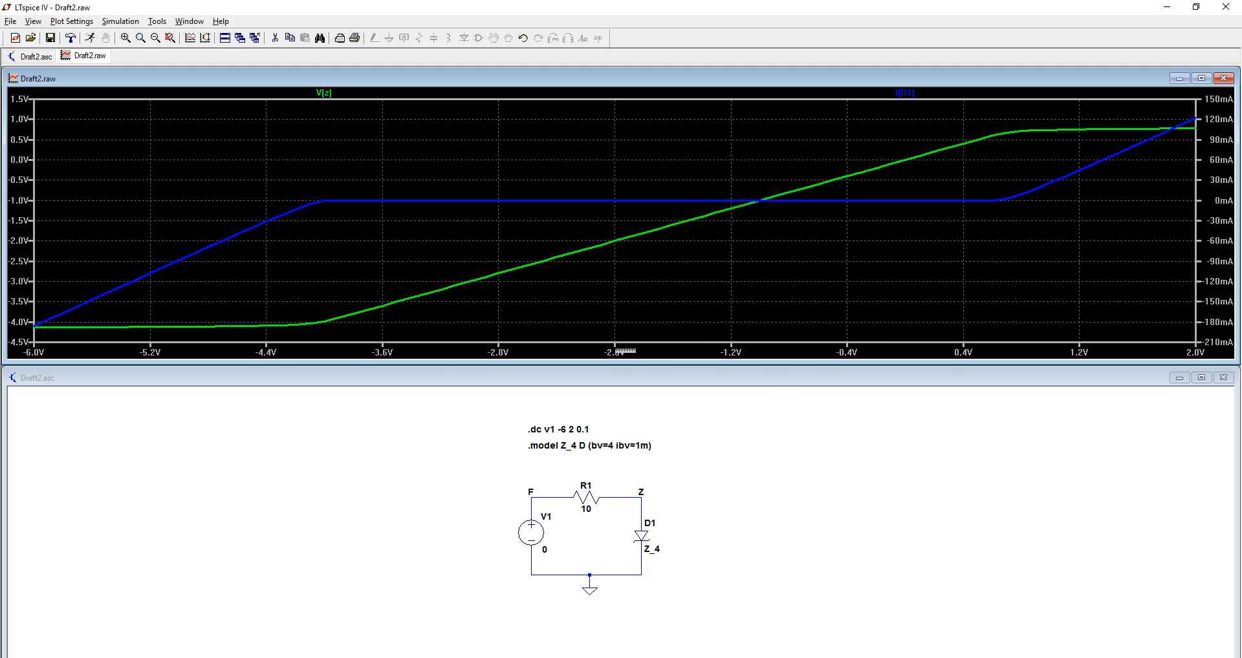
click(637, 352)
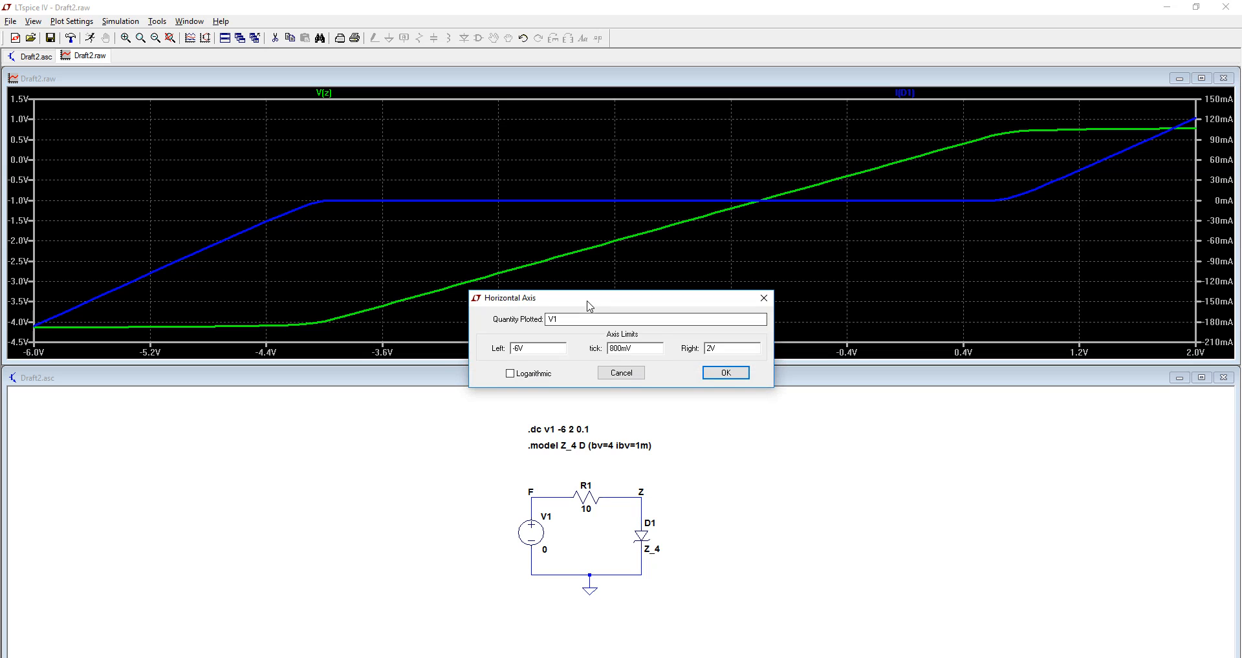
drag(590, 300, 588, 321)
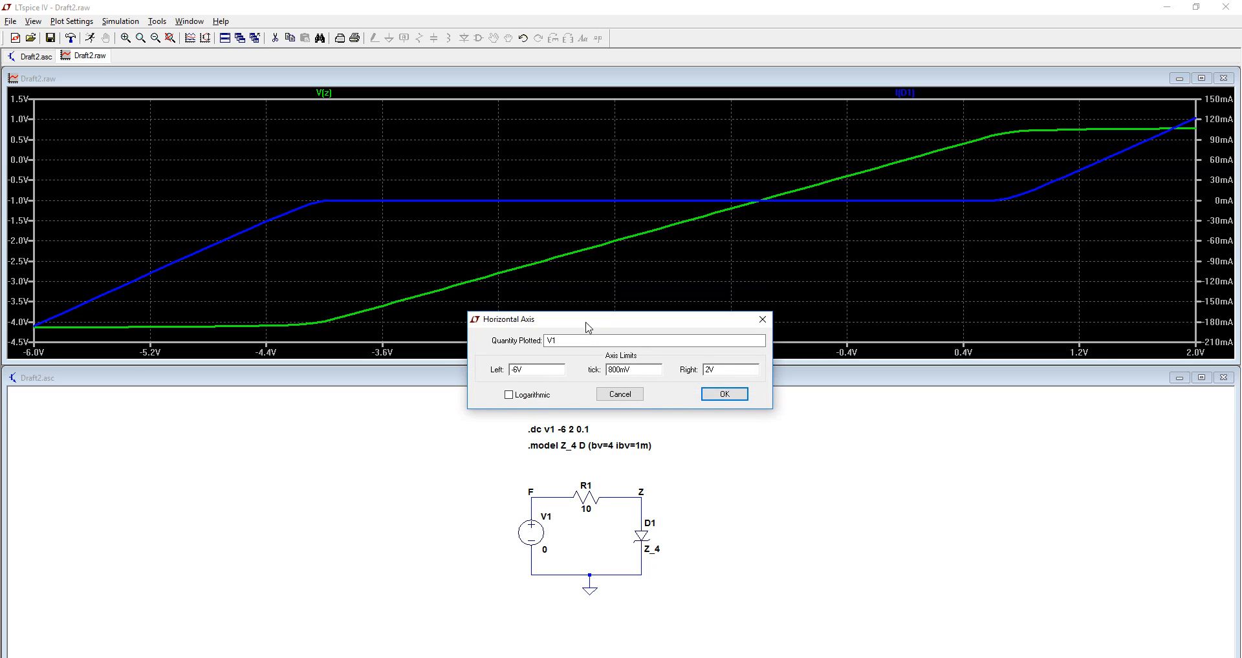
click(558, 342)
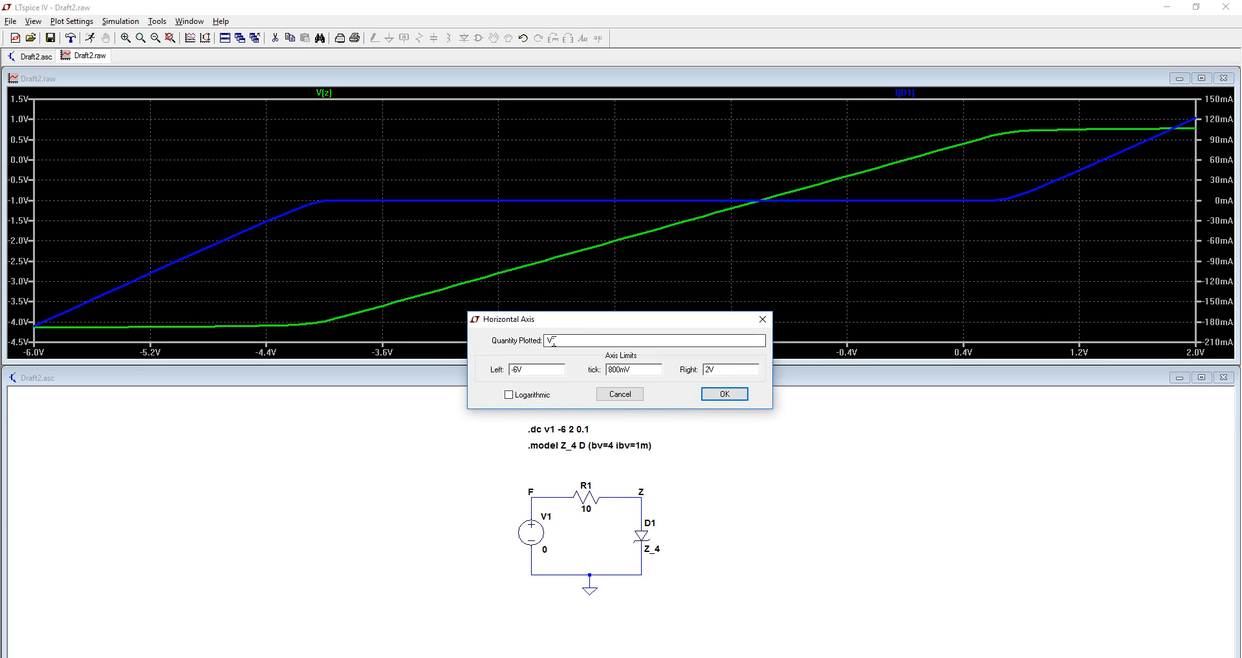
drag(564, 341, 534, 337)
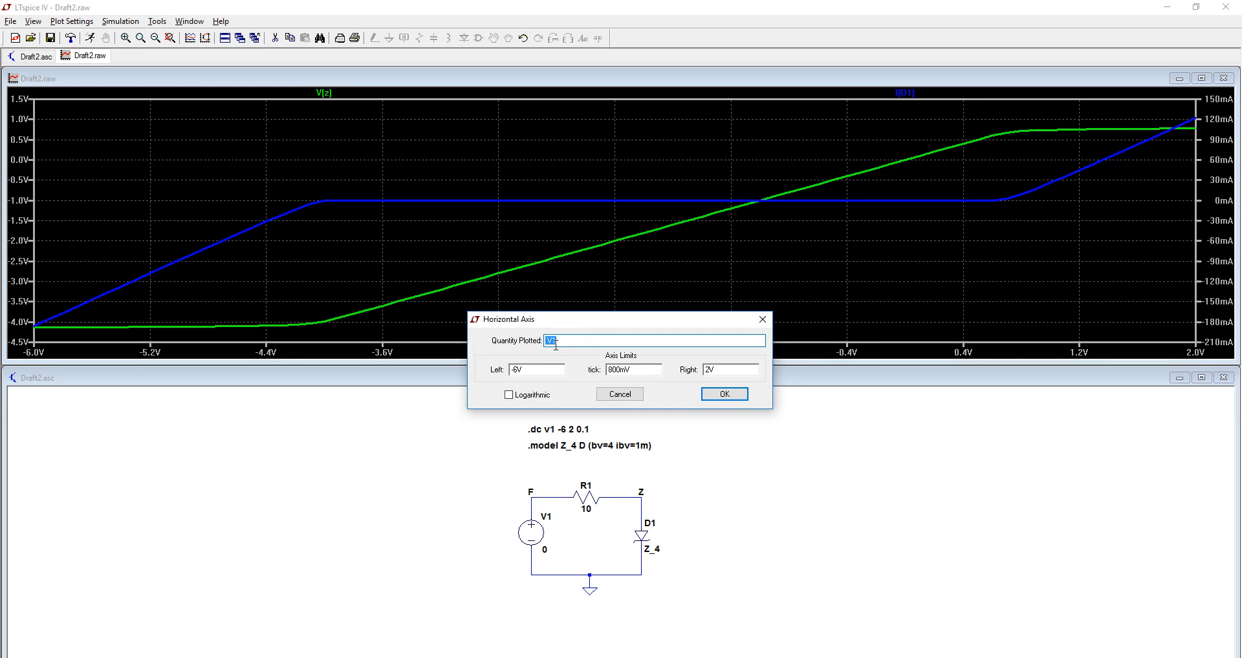
text(v(z)
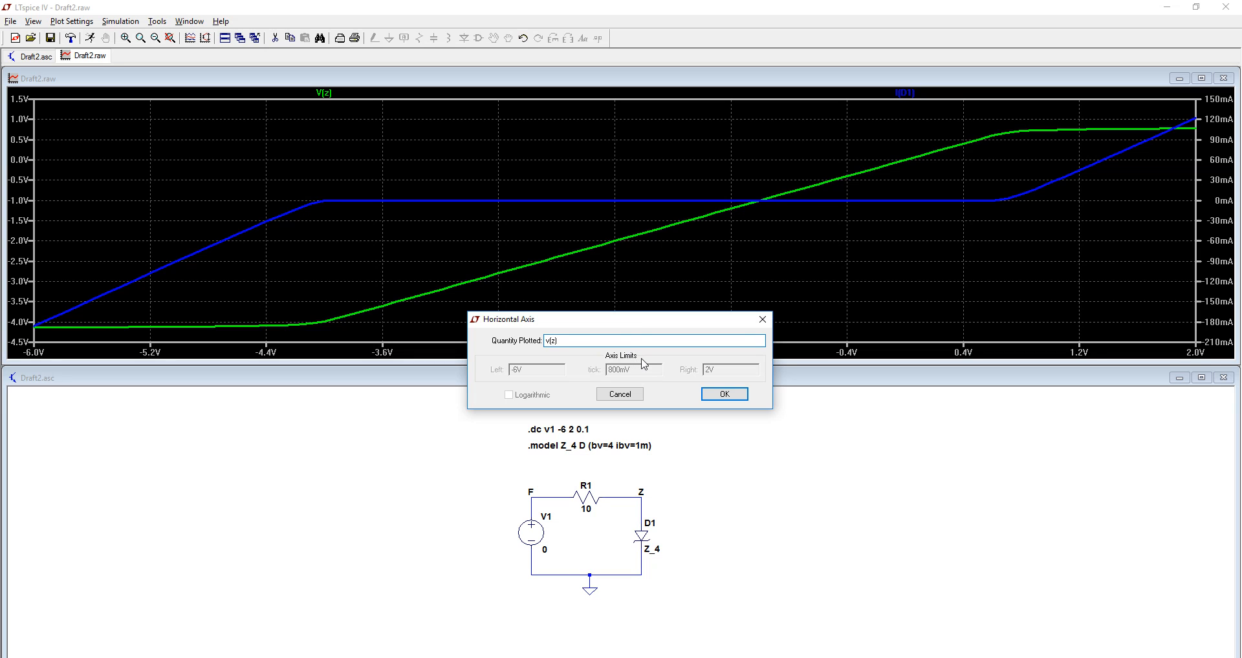
click(724, 394)
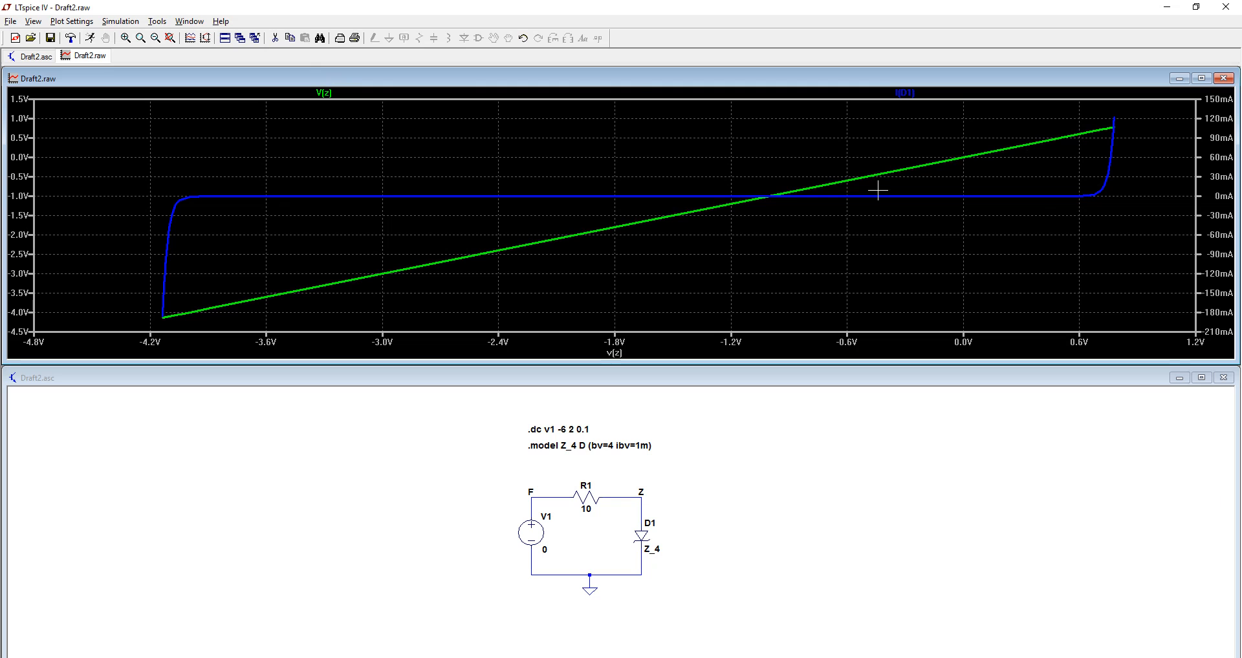
Step: Remove the V(z) and I(D1) traces from the plot and plot the current through diode D1 again on its own
key(Delete)
click(325, 93)
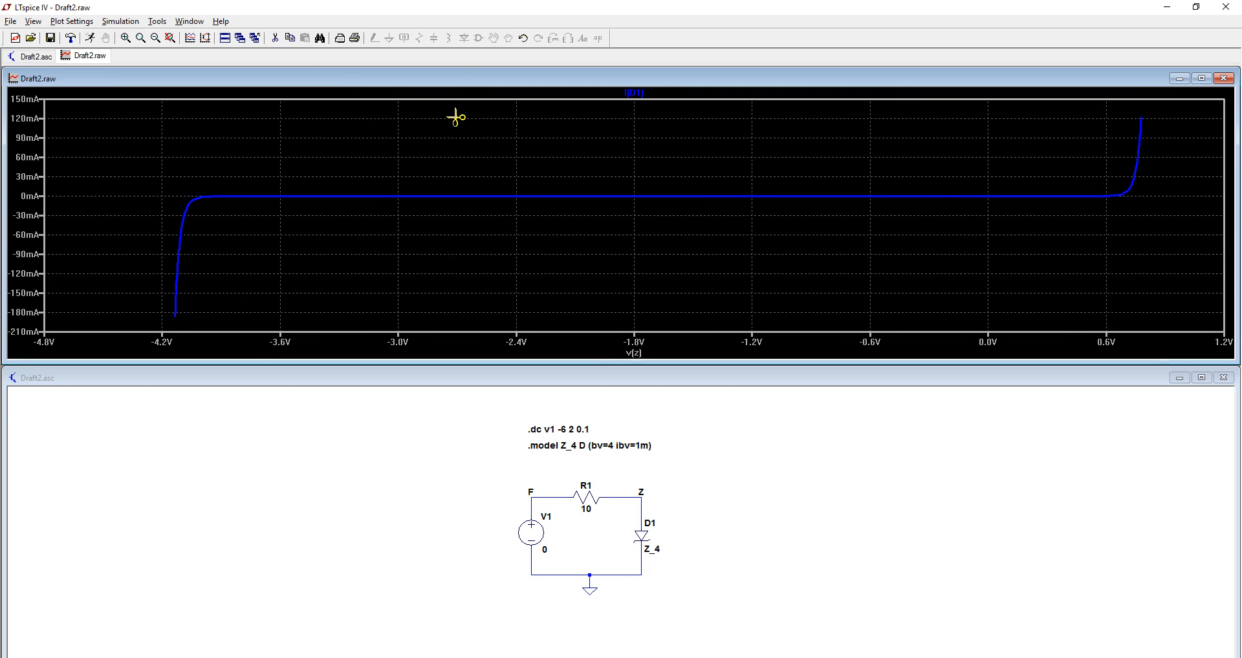
click(639, 93)
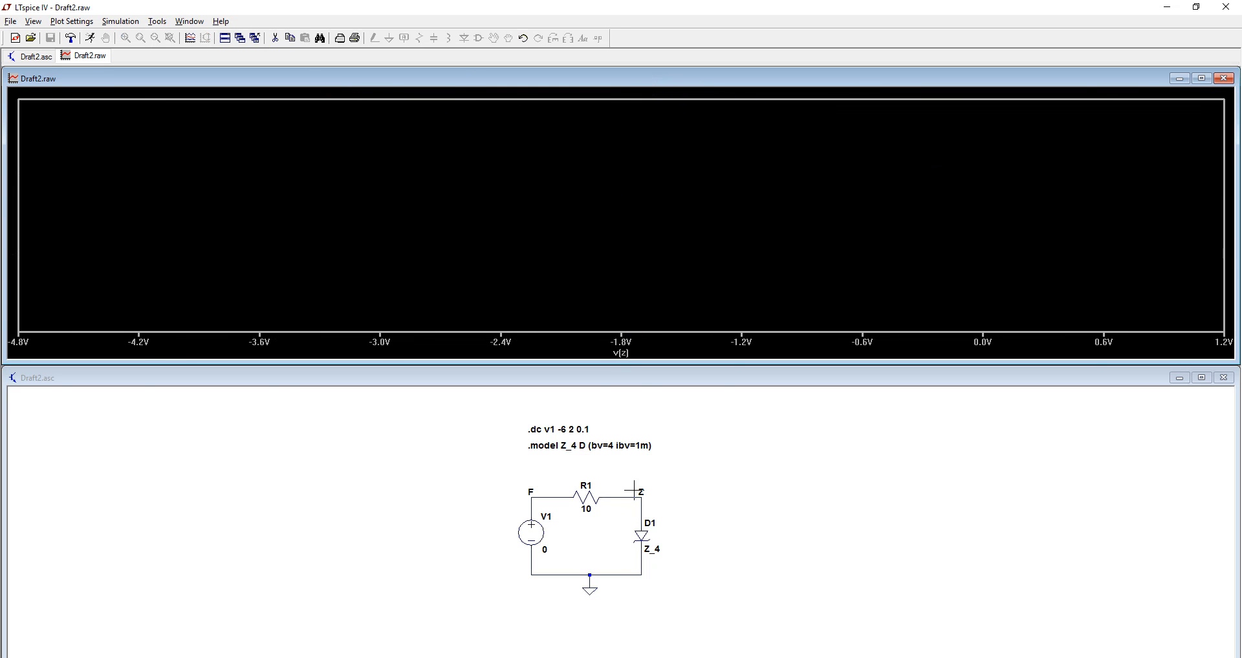
click(673, 537)
click(642, 536)
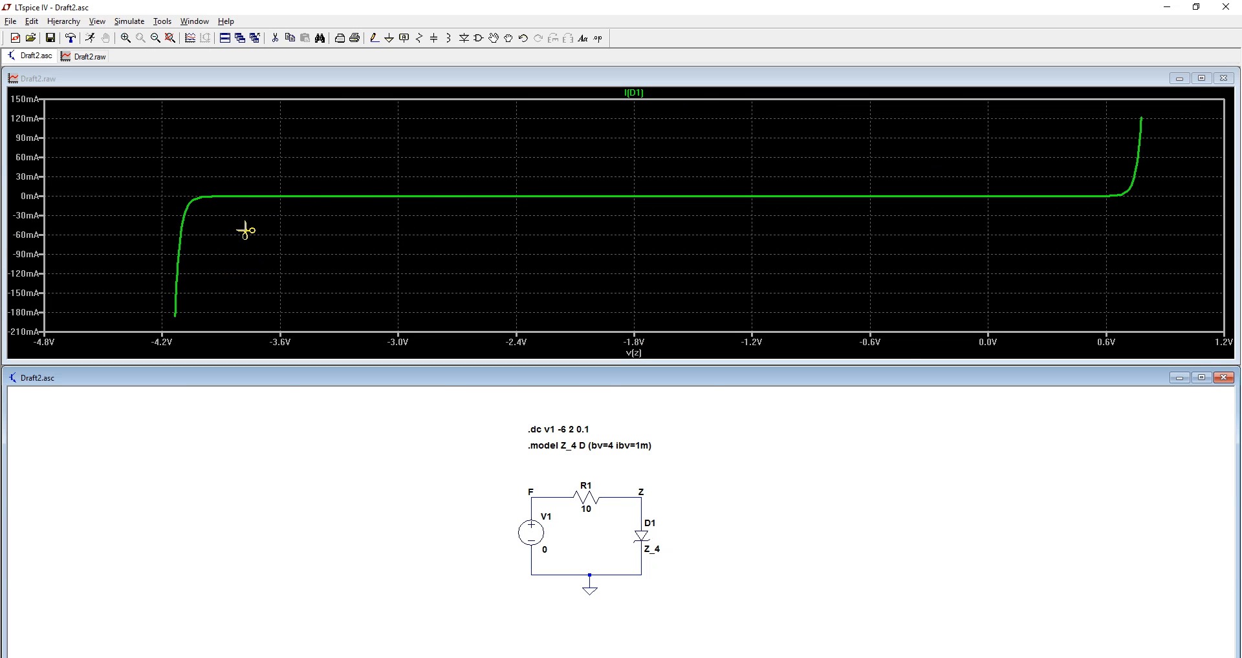
Step: Compare the I(D1) curve with the Firefox reference image and examine its reverse-breakdown knee near -4 V, ending with the full curve in view
key(alt+Tab)
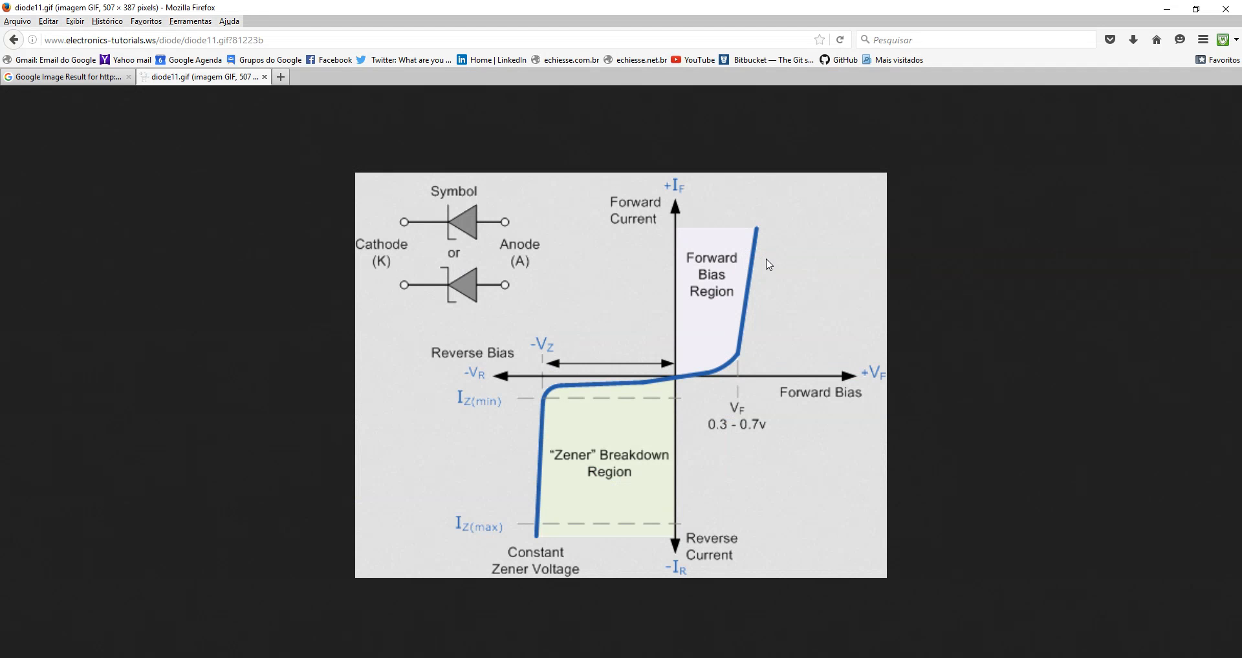
key(alt+Tab)
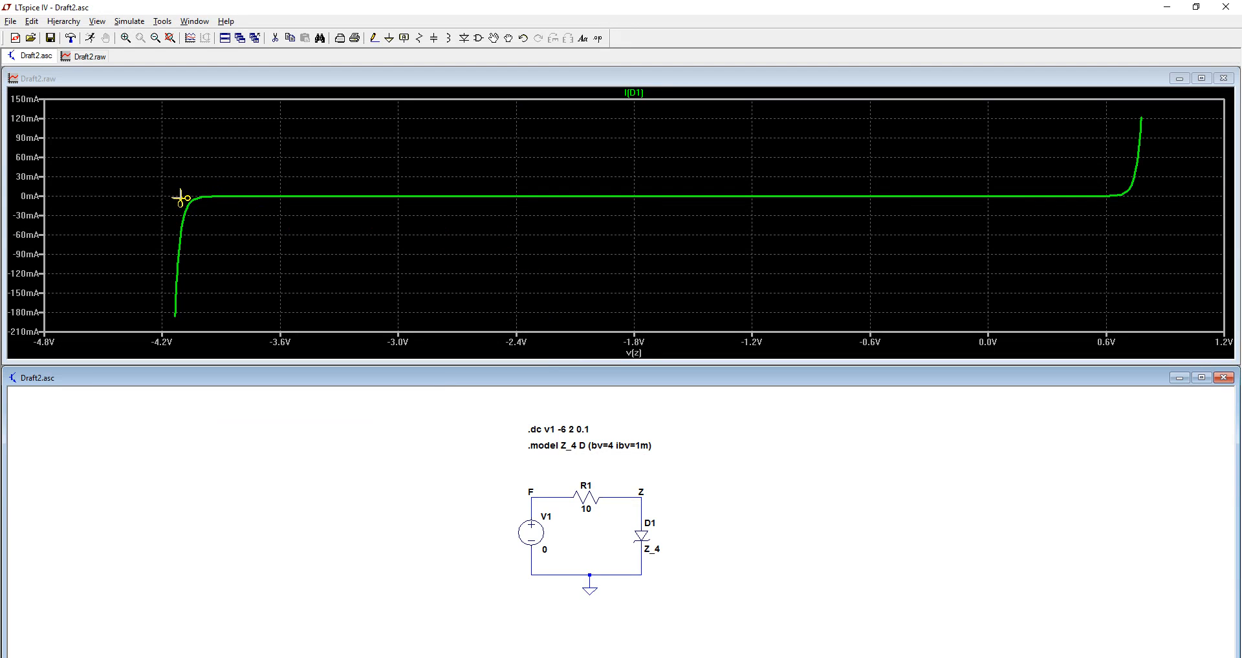
click(167, 172)
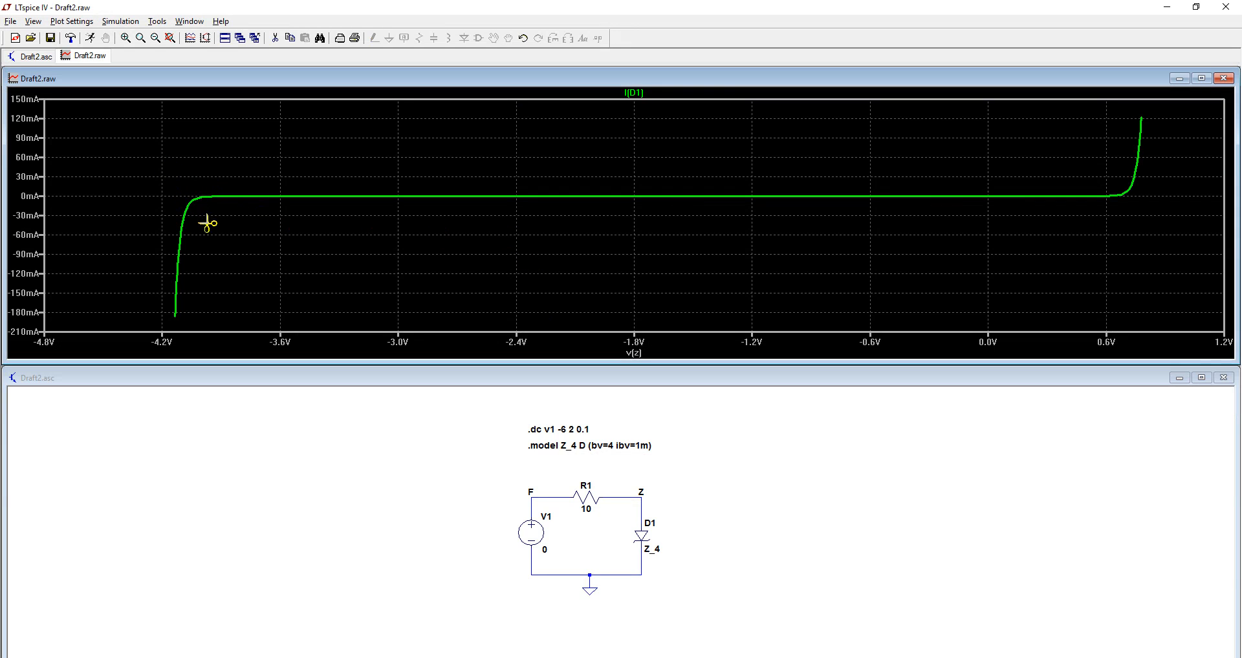
drag(143, 141, 252, 325)
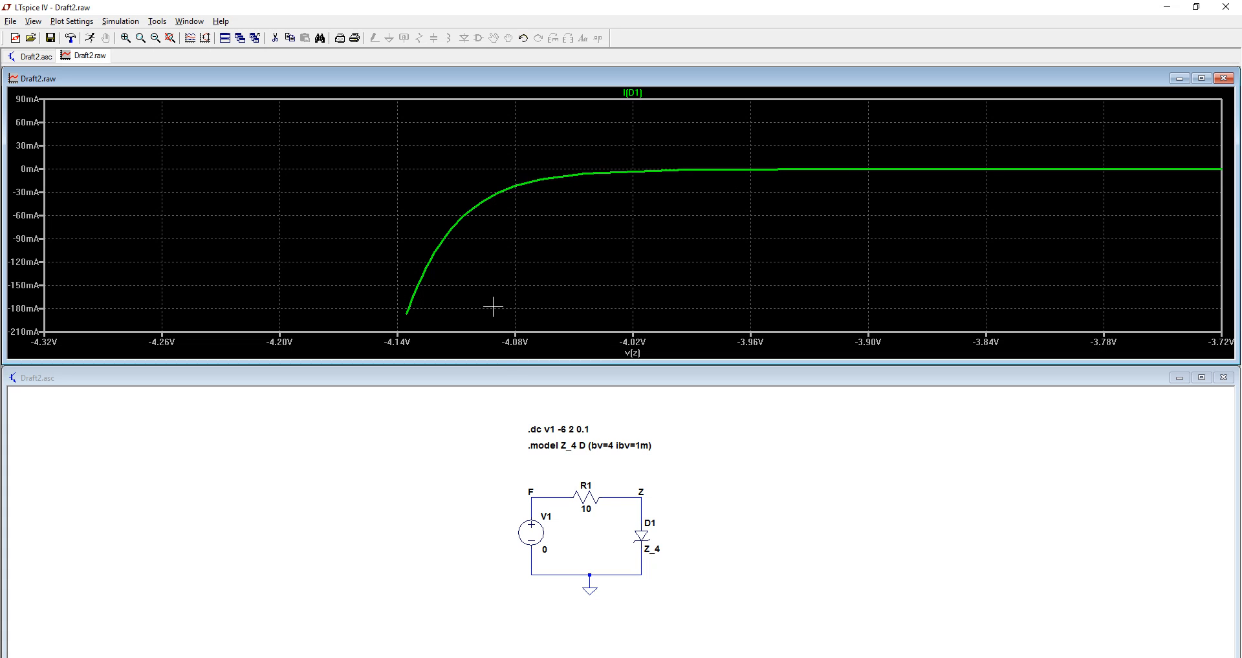
right_click(620, 207)
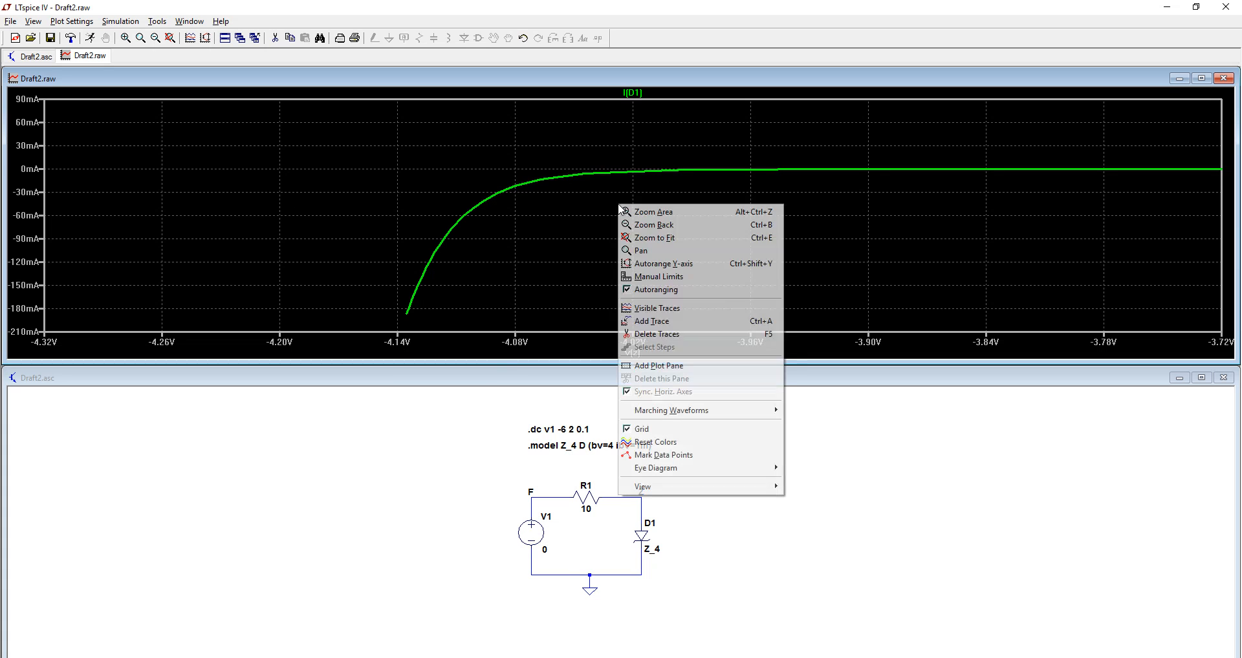
click(672, 242)
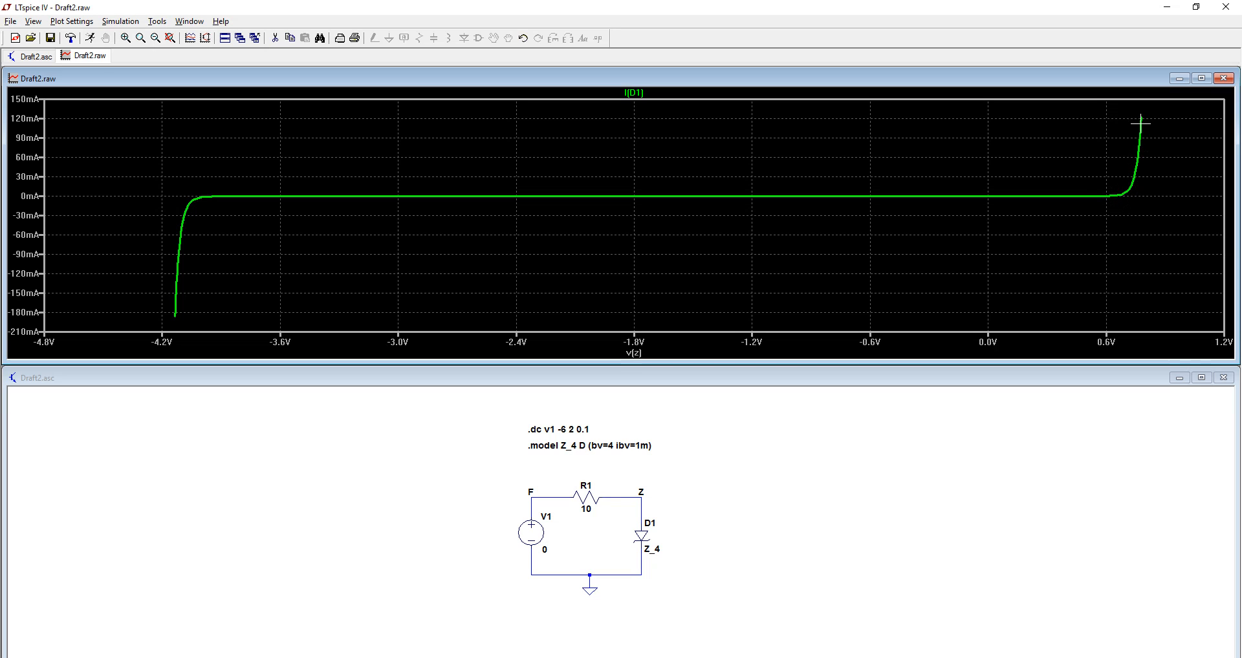
Step: Examine the forward-conduction knee of the I(D1) curve up close, ending with the full curve in view
drag(1087, 105, 1154, 227)
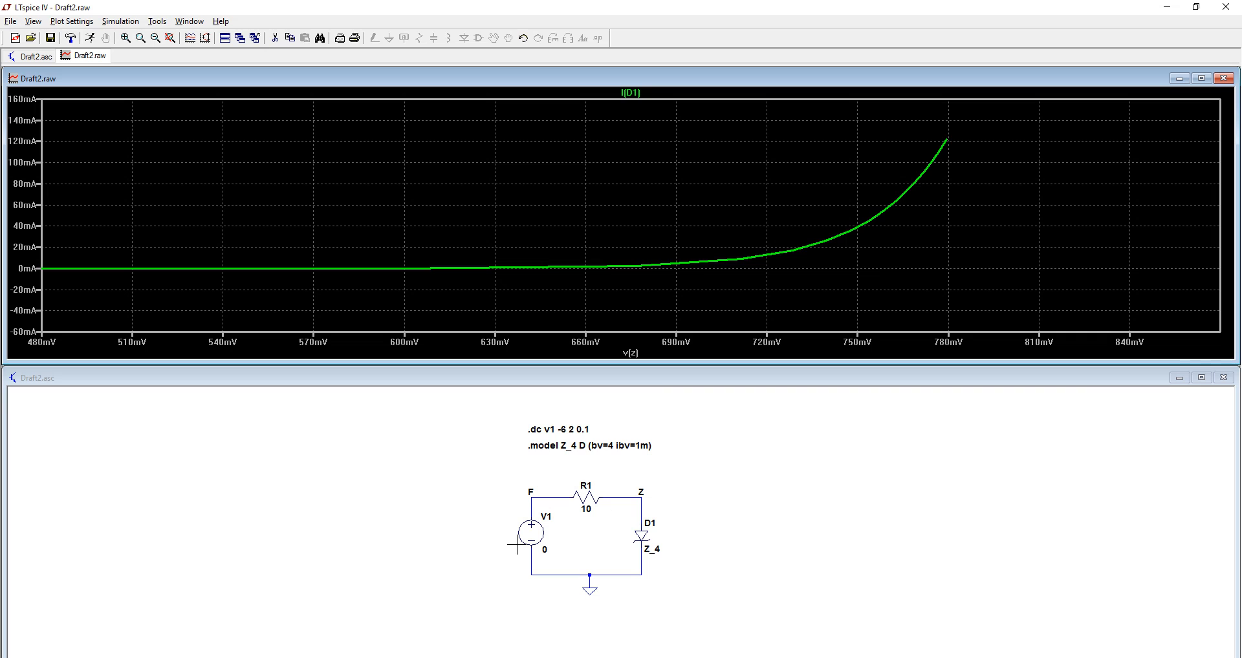
right_click(493, 193)
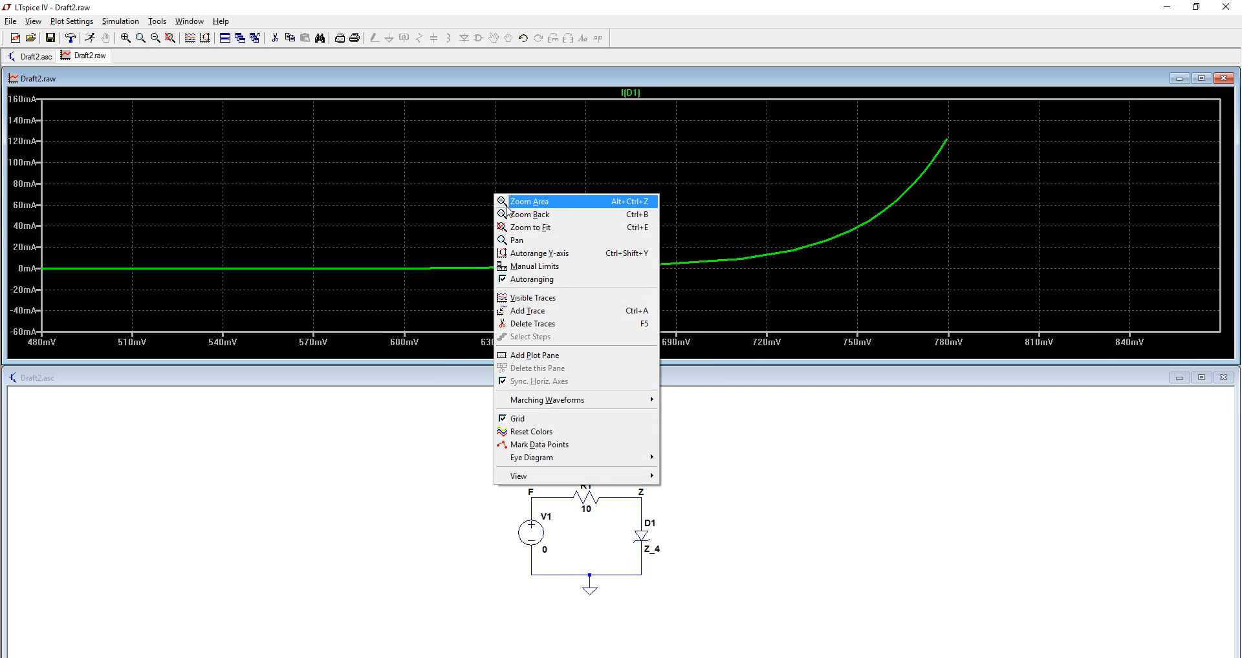
click(521, 227)
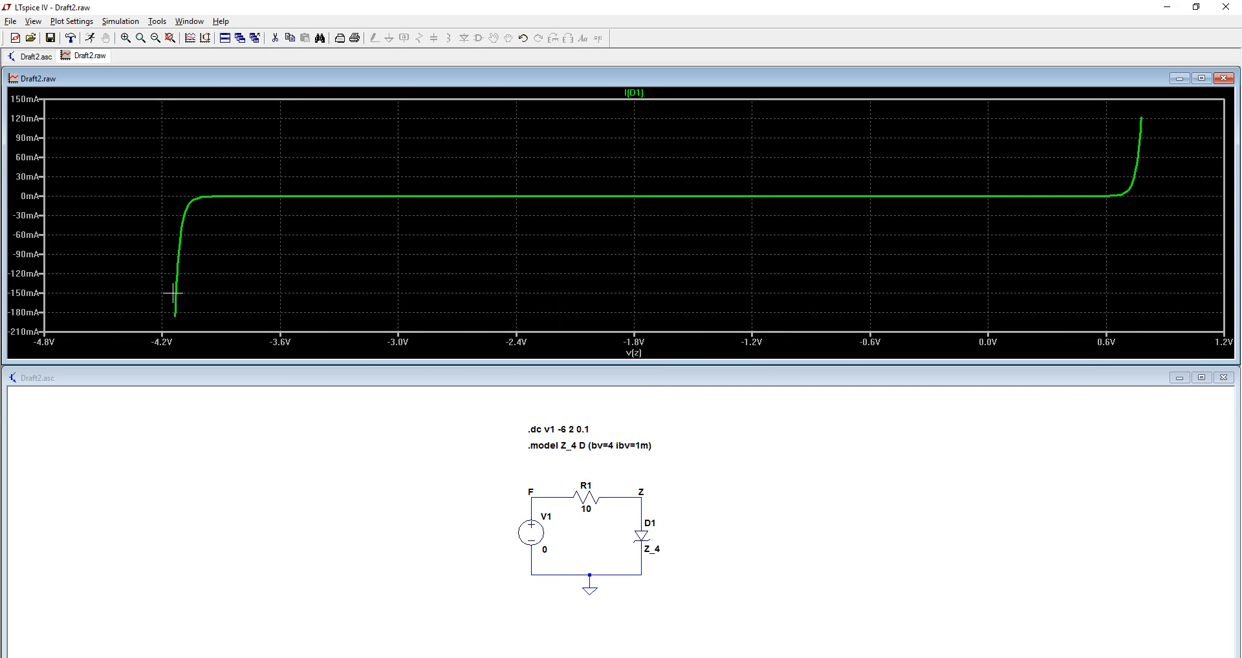